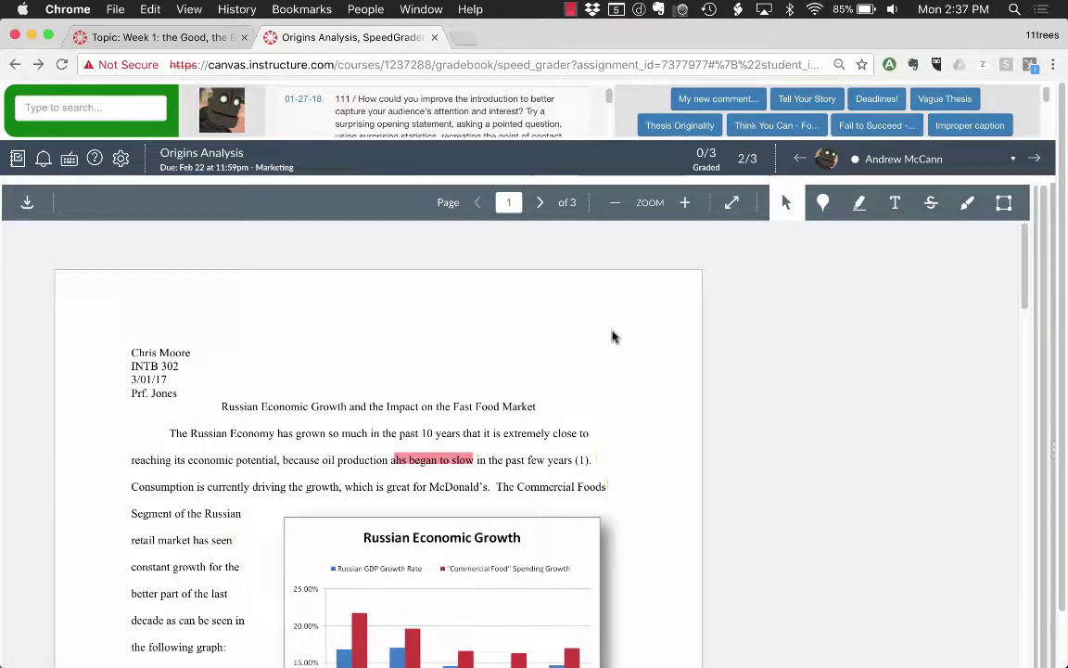
Deselect the Legal Writing Edition and Personal Library from the active Annotate PRO comment libraries
{"action": "left_click", "coordinate": [888, 65]}
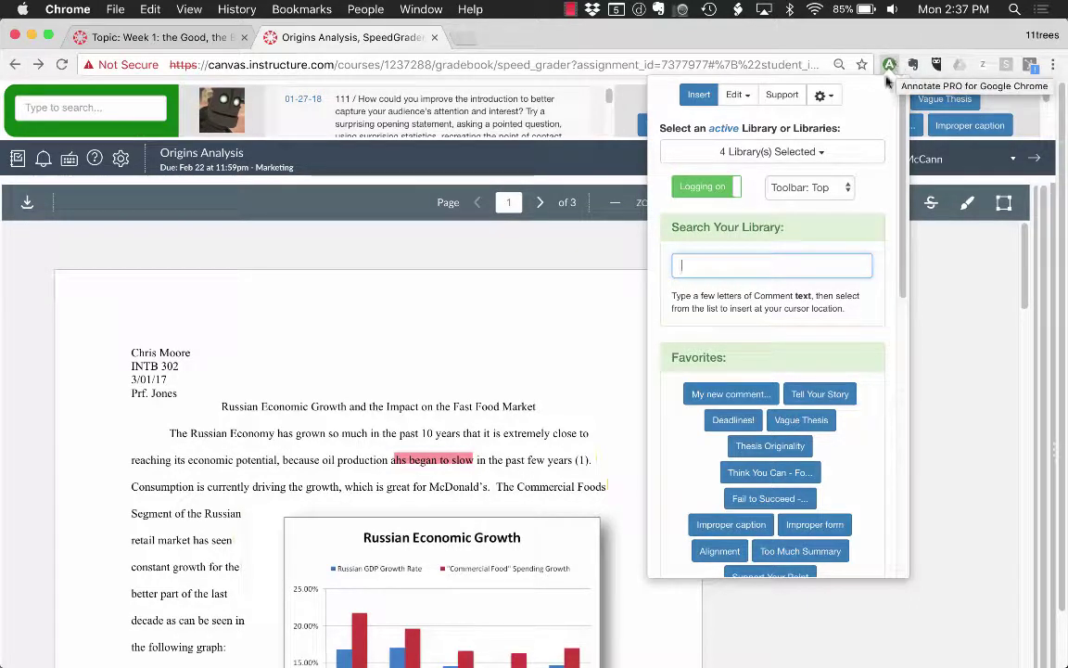
{"action": "left_click", "coordinate": [846, 155]}
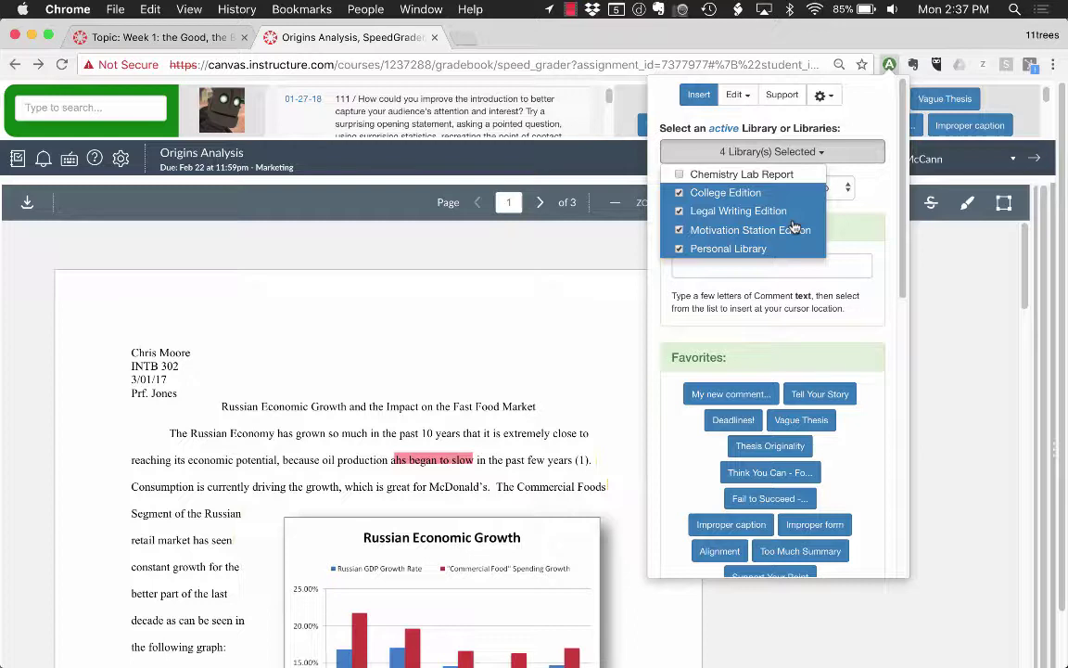
{"action": "left_click", "coordinate": [760, 212]}
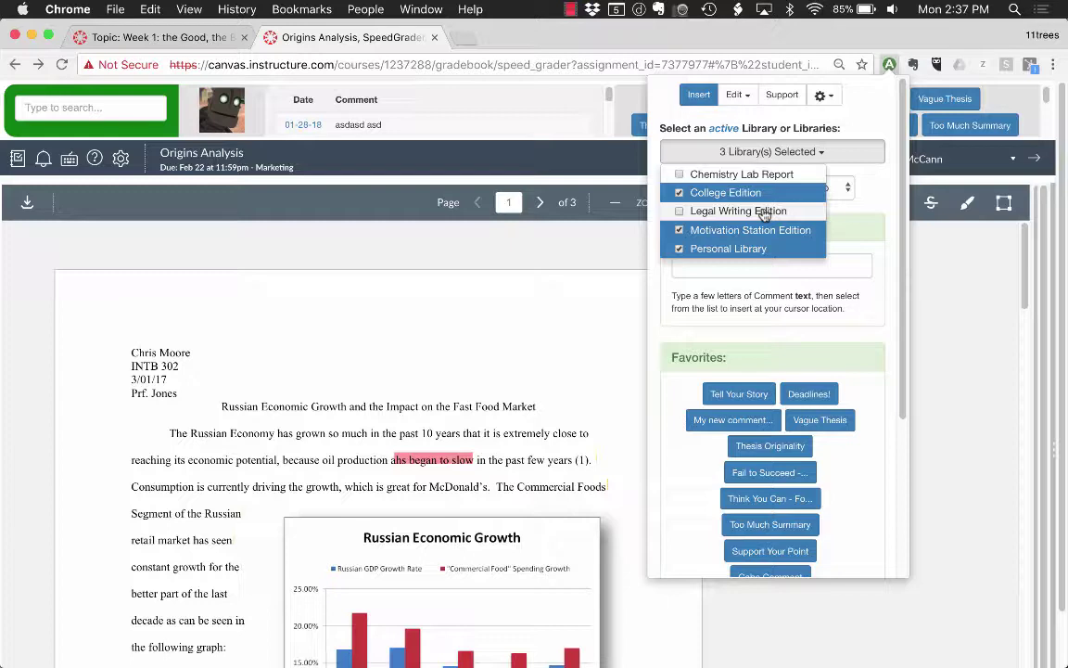
{"action": "left_click", "coordinate": [737, 247]}
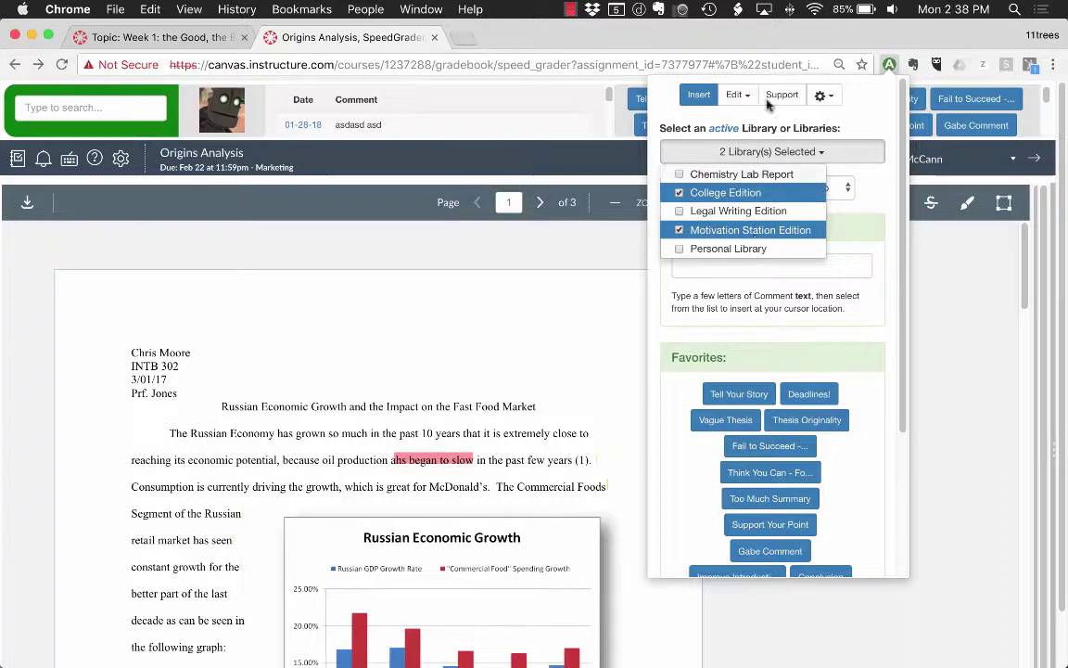
{"action": "left_click", "coordinate": [559, 337]}
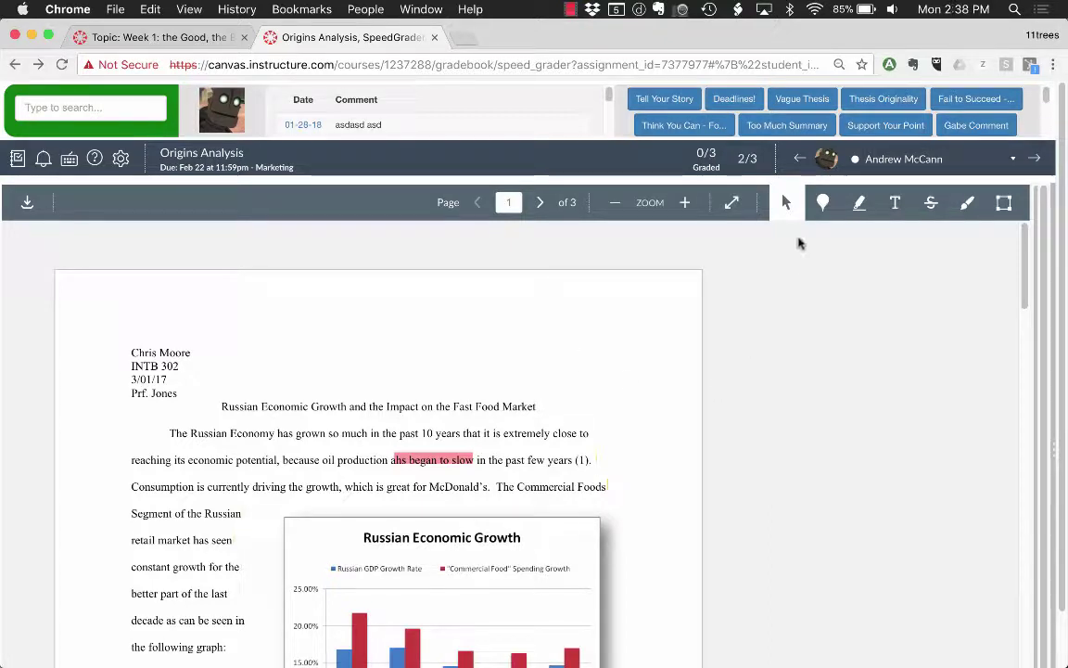
Highlight "much in the past 10 years that" in the essay's first sentence in pink and attach the comment "Add comments..."
{"action": "left_click", "coordinate": [860, 204]}
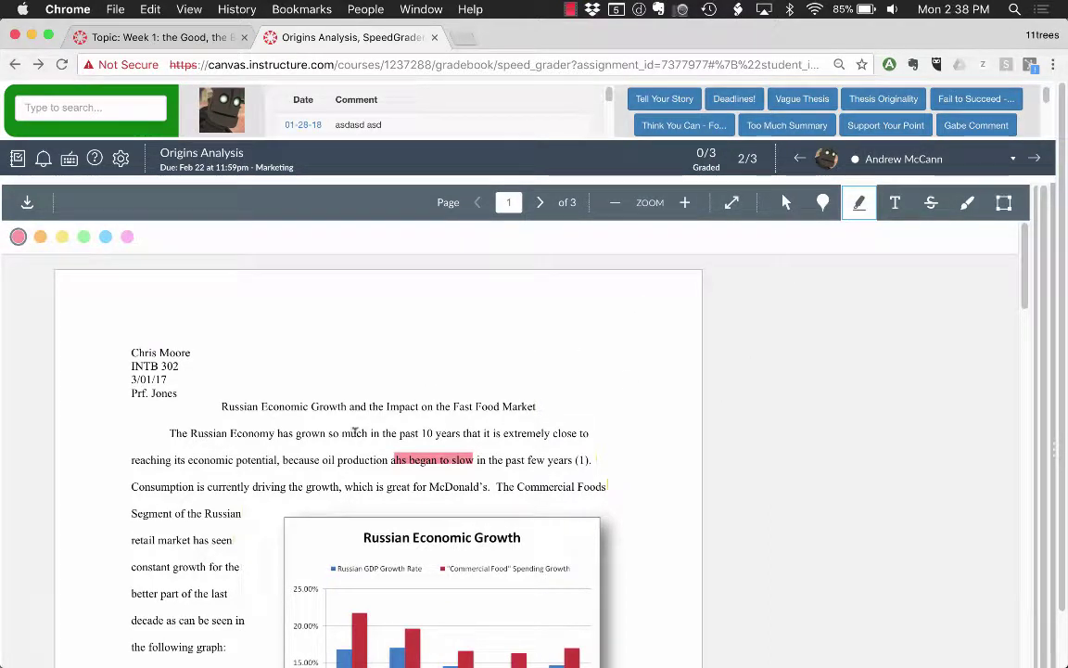
{"action": "mouse_move", "coordinate": [355, 433]}
{"action": "left_mouse_down"}
{"action": "mouse_move", "coordinate": [168, 433]}
{"action": "mouse_move", "coordinate": [489, 434]}
{"action": "mouse_move", "coordinate": [483, 440]}
{"action": "left_mouse_up"}
{"action": "left_click", "coordinate": [701, 435]}
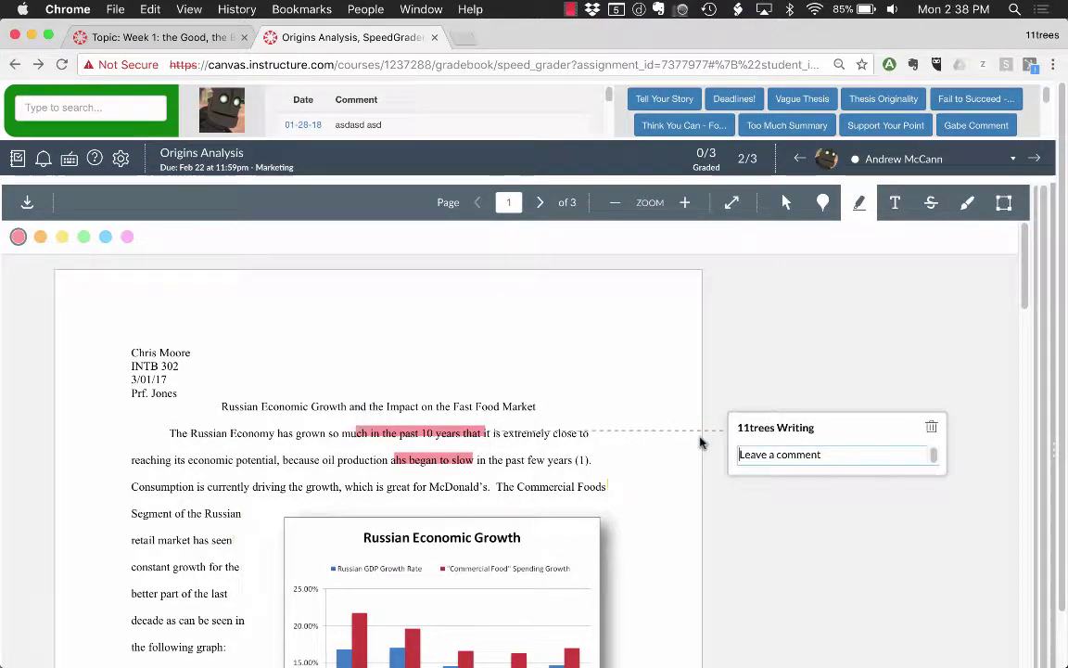
{"action": "type", "text": "Add"}
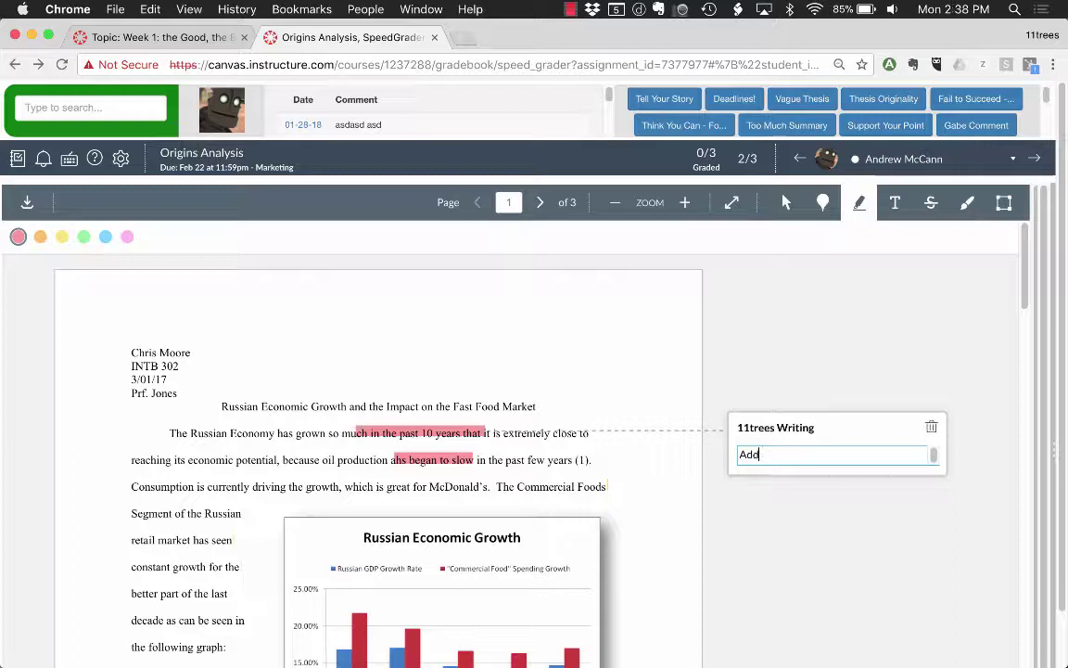
{"action": "type", "text": " comments..."}
{"action": "key", "text": "Return"}
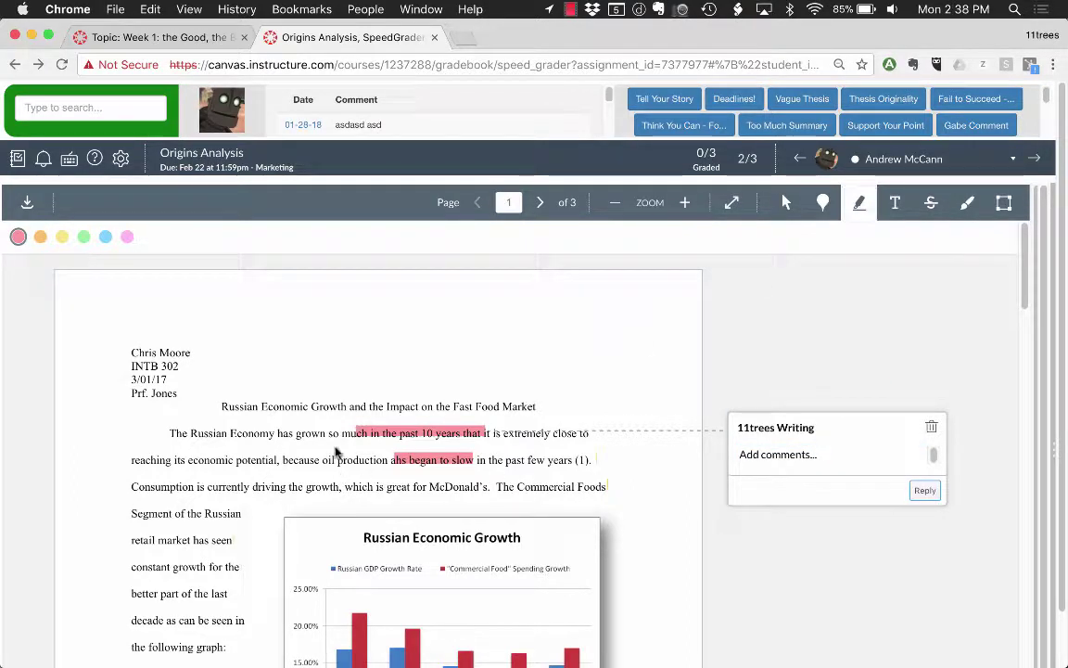
Highlight "growth, which is great for McDonald's. The Commercial Foods", insert the "Think You Can" favorite comment and prefix it with "Personalize..."
{"action": "left_click", "coordinate": [300, 485]}
{"action": "left_click_drag", "start_coordinate": [301, 486], "coordinate": [608, 487]}
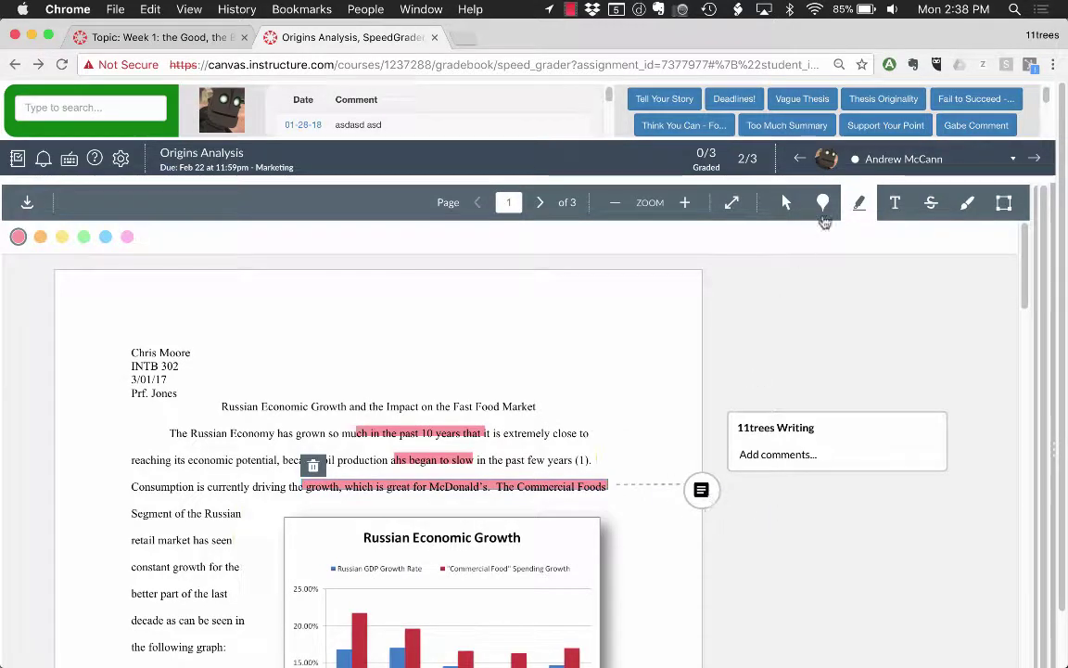
{"action": "left_click", "coordinate": [681, 127]}
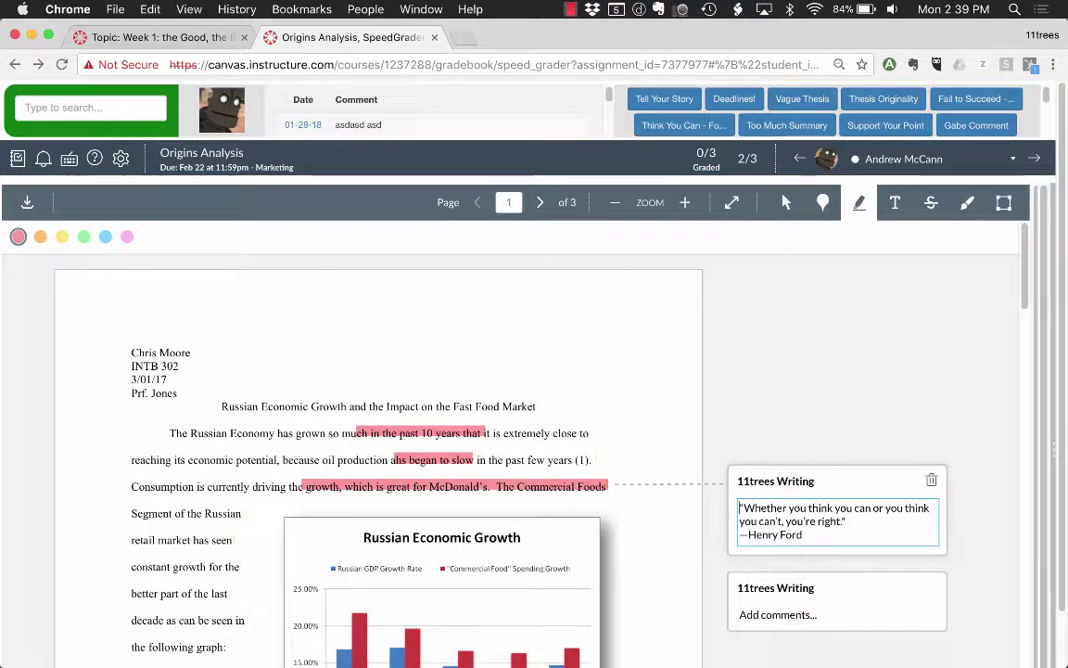
{"action": "left_click", "coordinate": [741, 508]}
{"action": "type", "text": "Personalize..."}
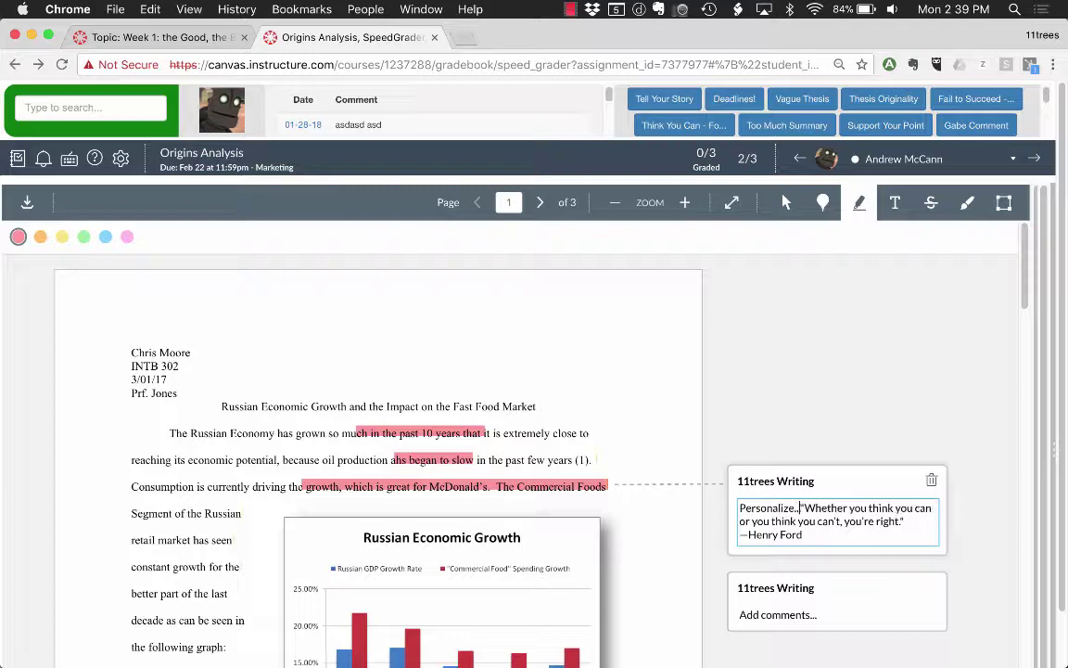
{"action": "left_click", "coordinate": [907, 436]}
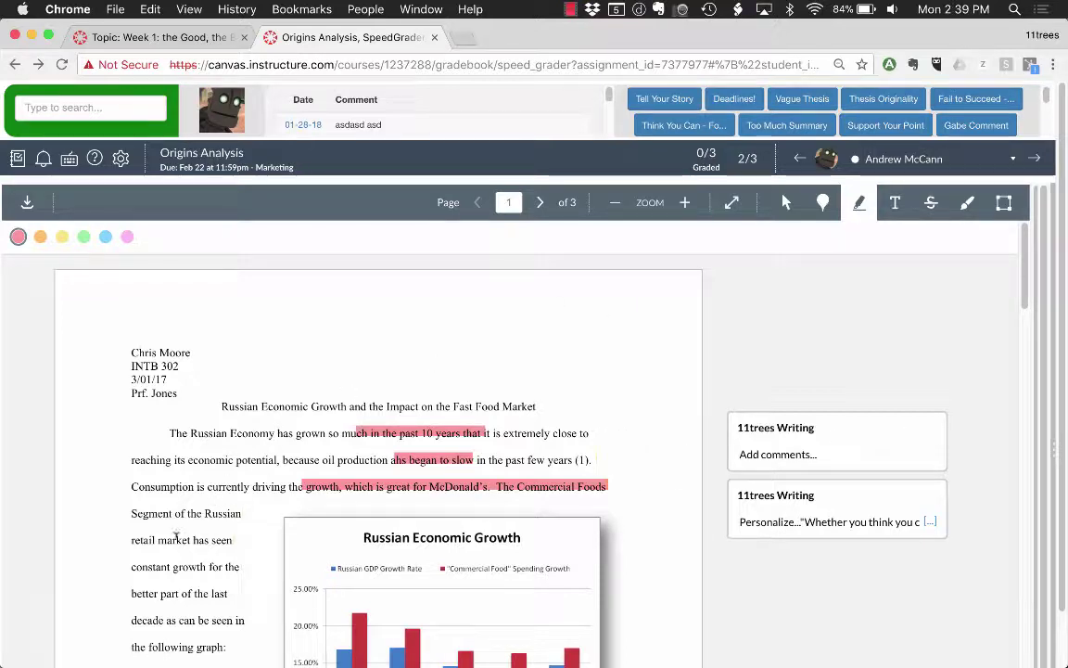
Highlight "market" beside the chart, search the comment library for "counter" and insert the "ADD A COUNTER-ARGUMENT" comment
{"action": "left_click_drag", "start_coordinate": [158, 541], "coordinate": [188, 541]}
{"action": "left_click", "coordinate": [88, 106]}
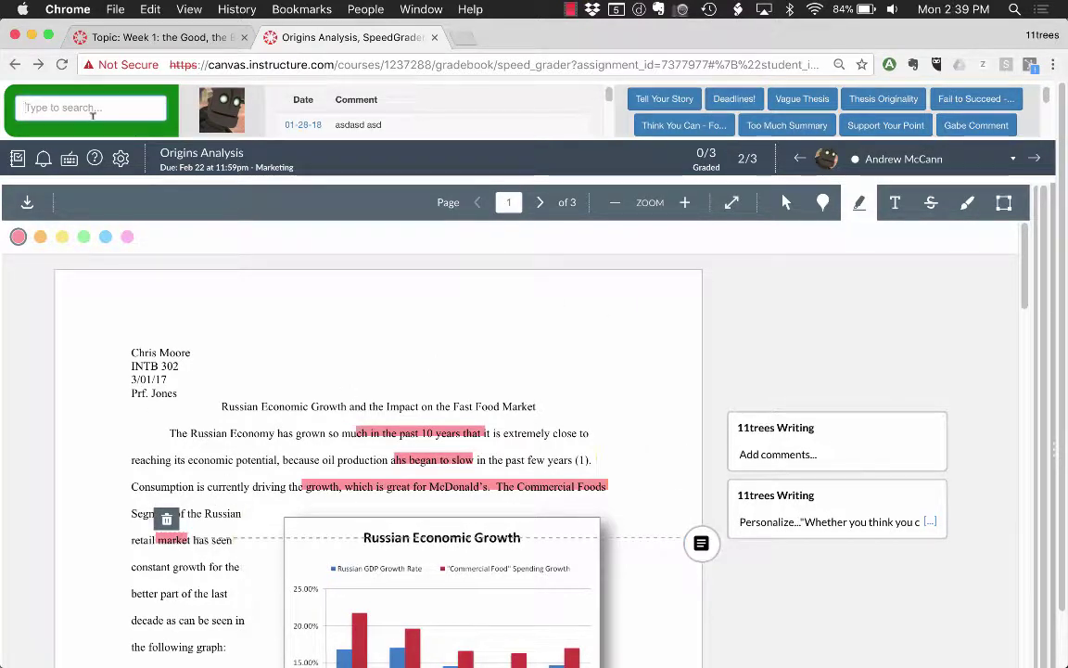
{"action": "type", "text": "counter"}
{"action": "key", "text": "Down"}
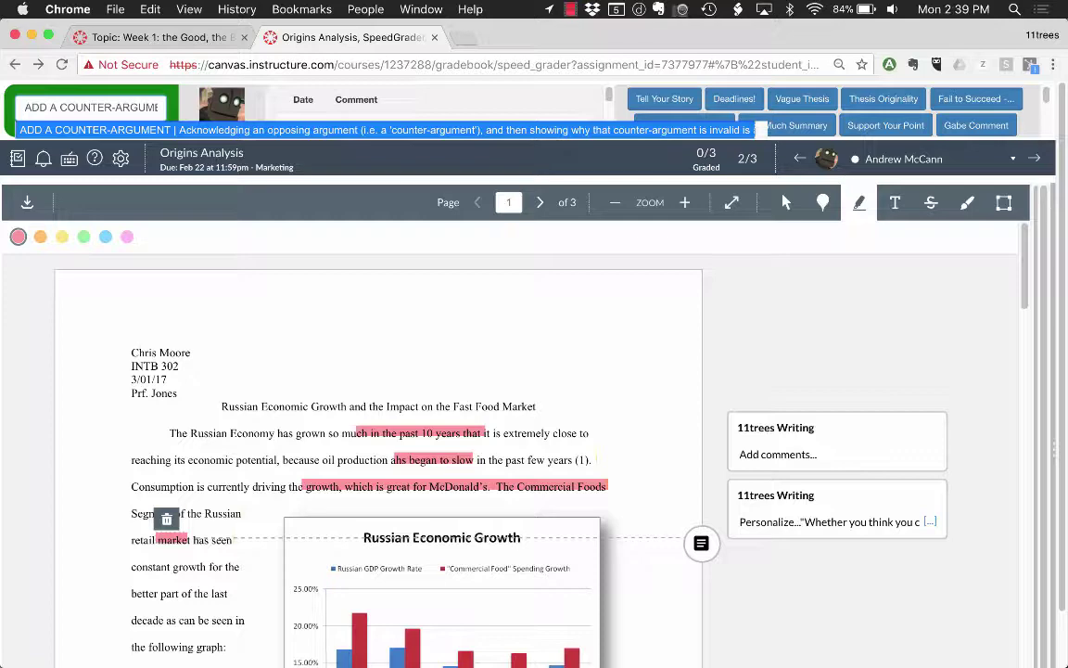
{"action": "key", "text": "Return"}
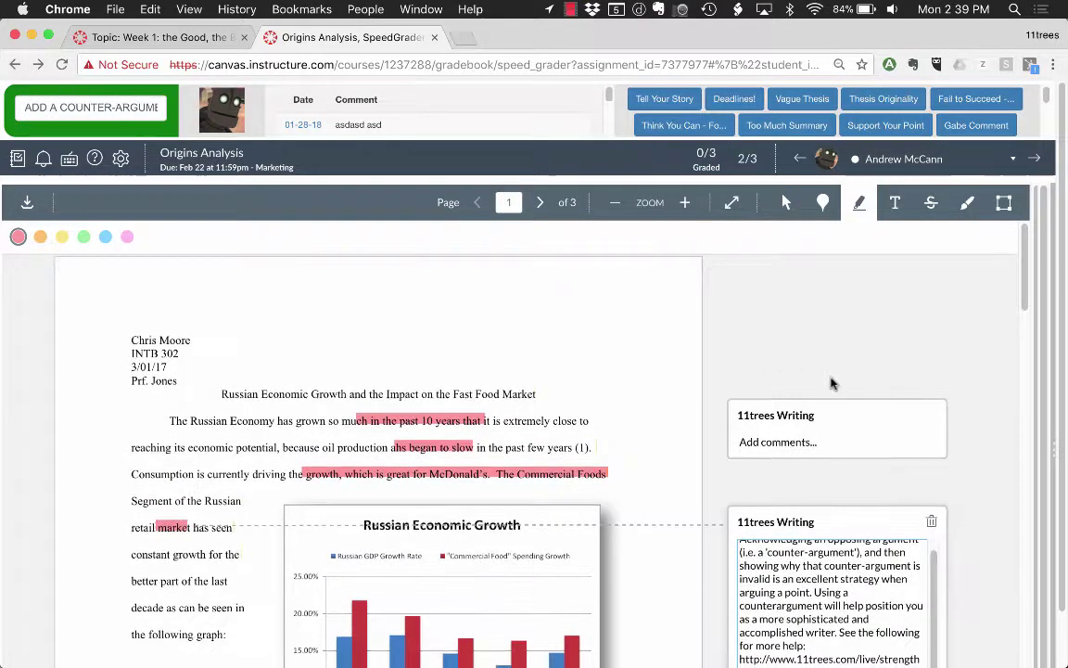
{"action": "scroll", "coordinate": [830, 381], "scroll_direction": "down", "scroll_amount": 3}
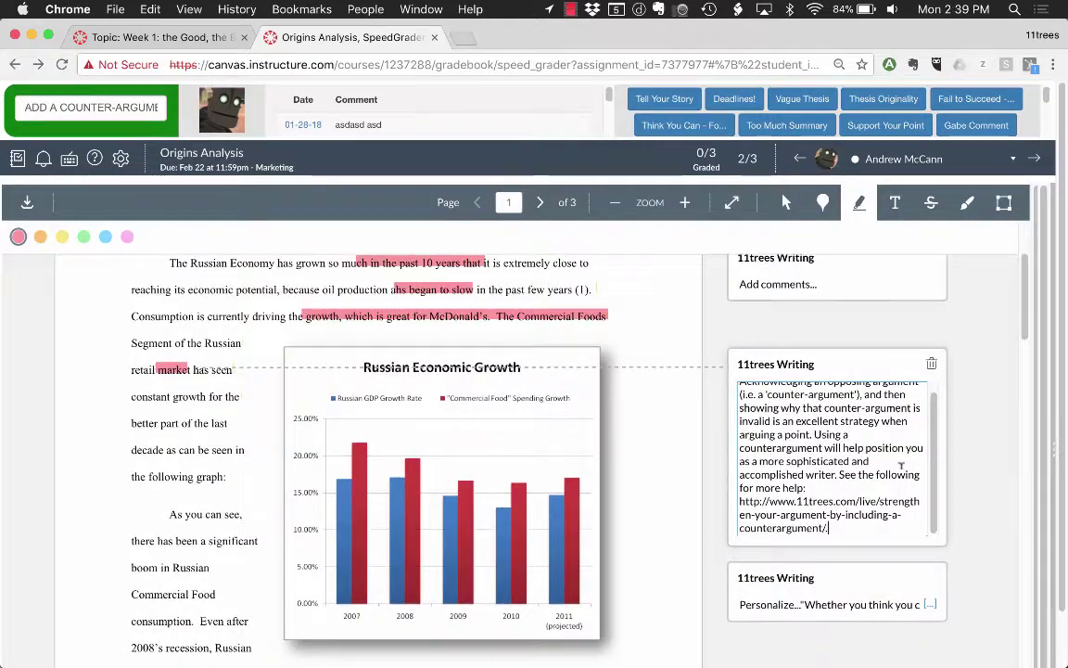
{"action": "scroll", "coordinate": [900, 465], "scroll_direction": "up", "scroll_amount": 3}
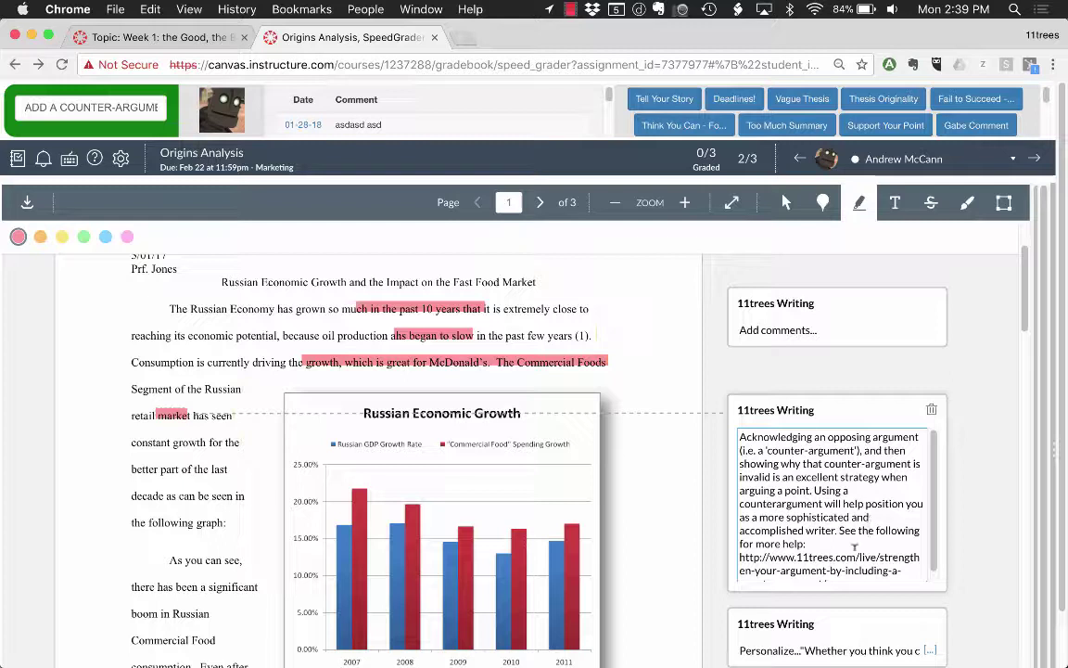
{"action": "left_click", "coordinate": [956, 547]}
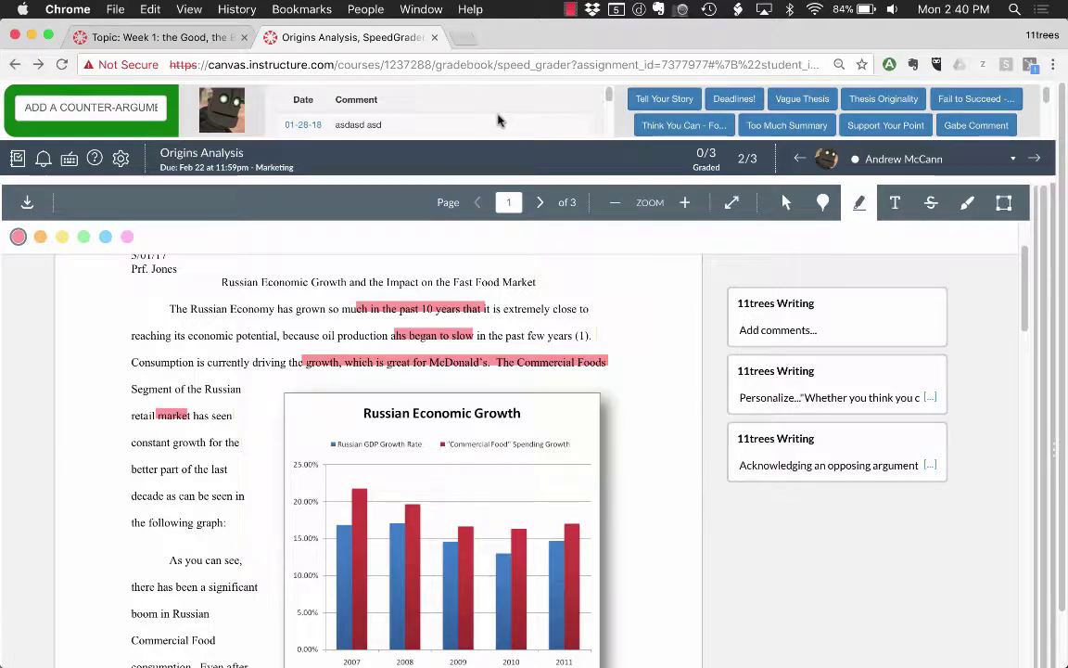
Review the student's dated history of previous feedback comments
{"action": "scroll", "coordinate": [498, 115], "scroll_direction": "down", "scroll_amount": 3}
{"action": "scroll", "coordinate": [497, 111], "scroll_direction": "down", "scroll_amount": 6}
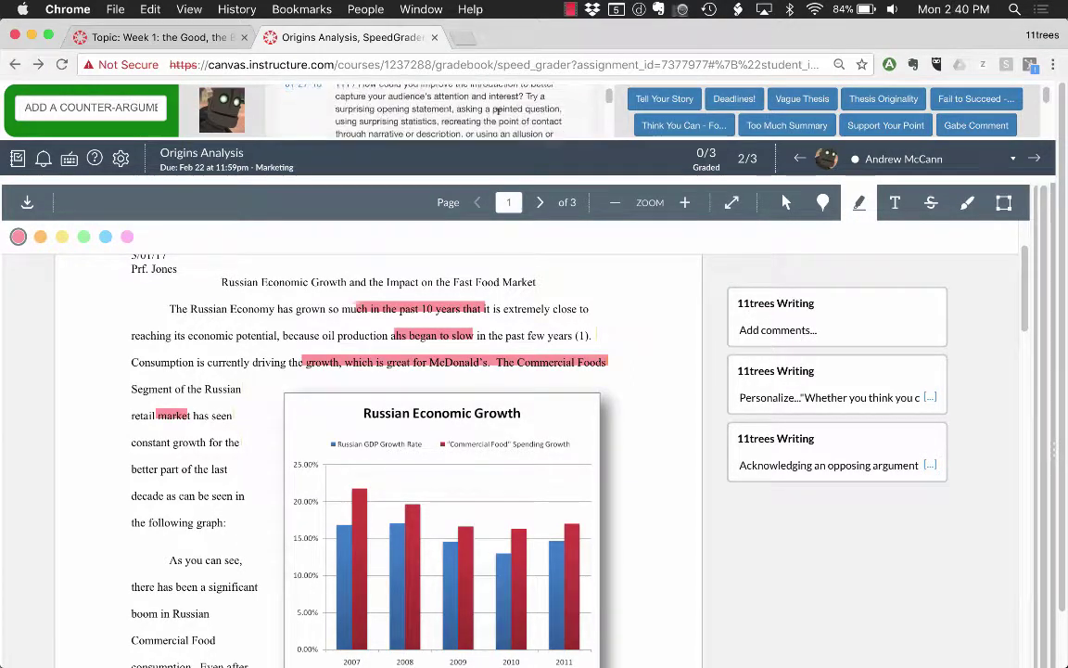
{"action": "scroll", "coordinate": [498, 111], "scroll_direction": "down", "scroll_amount": 4}
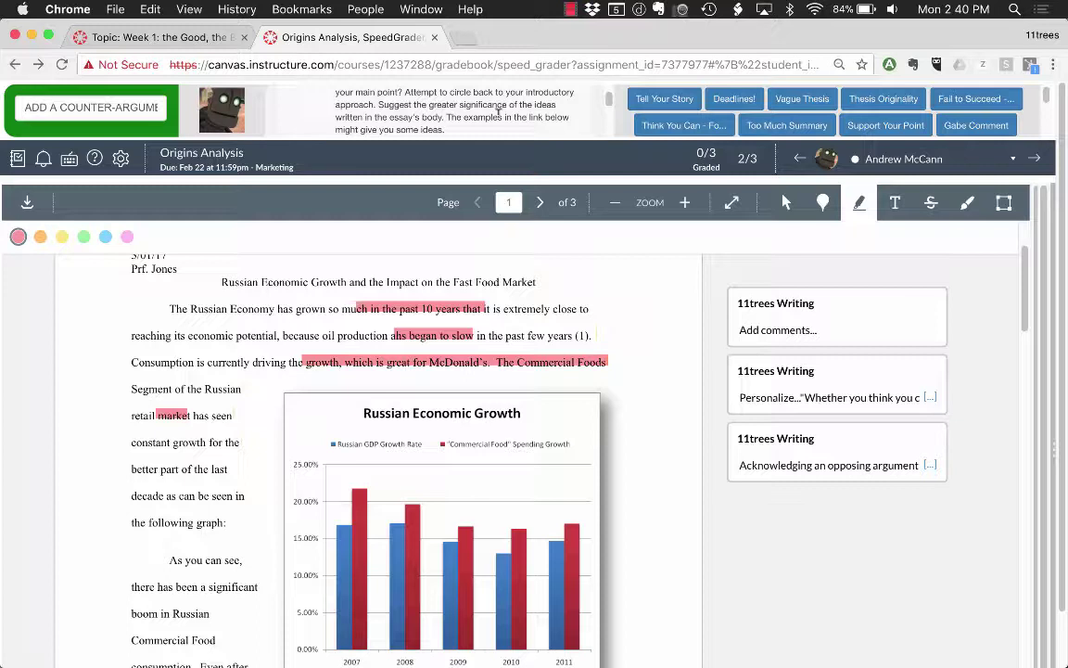
{"action": "scroll", "coordinate": [498, 111], "scroll_direction": "down", "scroll_amount": 5}
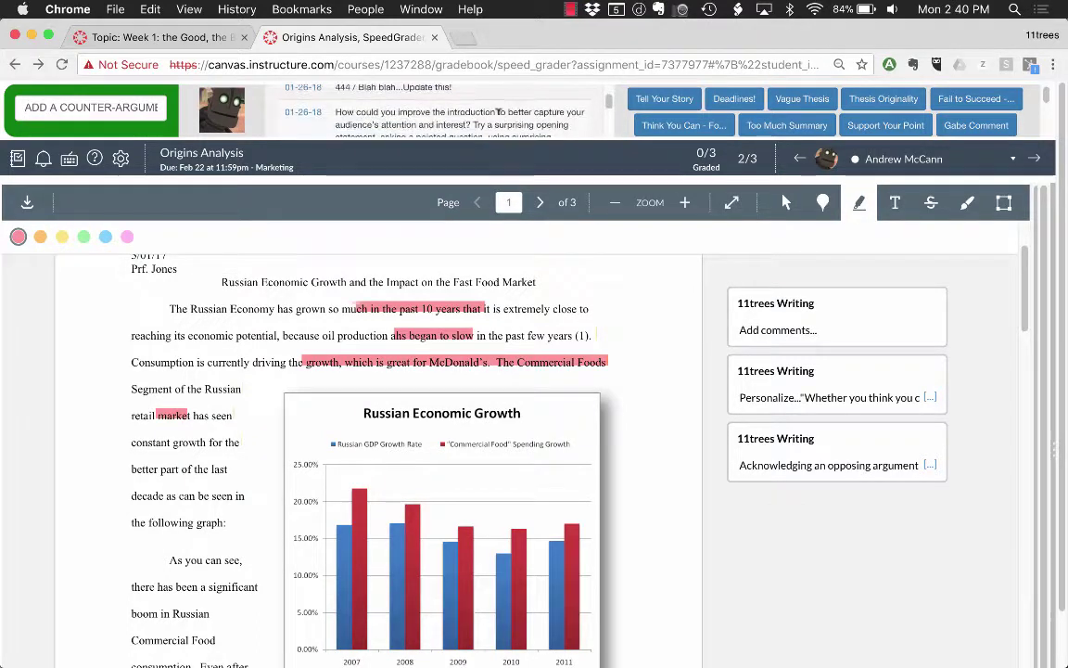
{"action": "scroll", "coordinate": [445, 116], "scroll_direction": "up", "scroll_amount": 1}
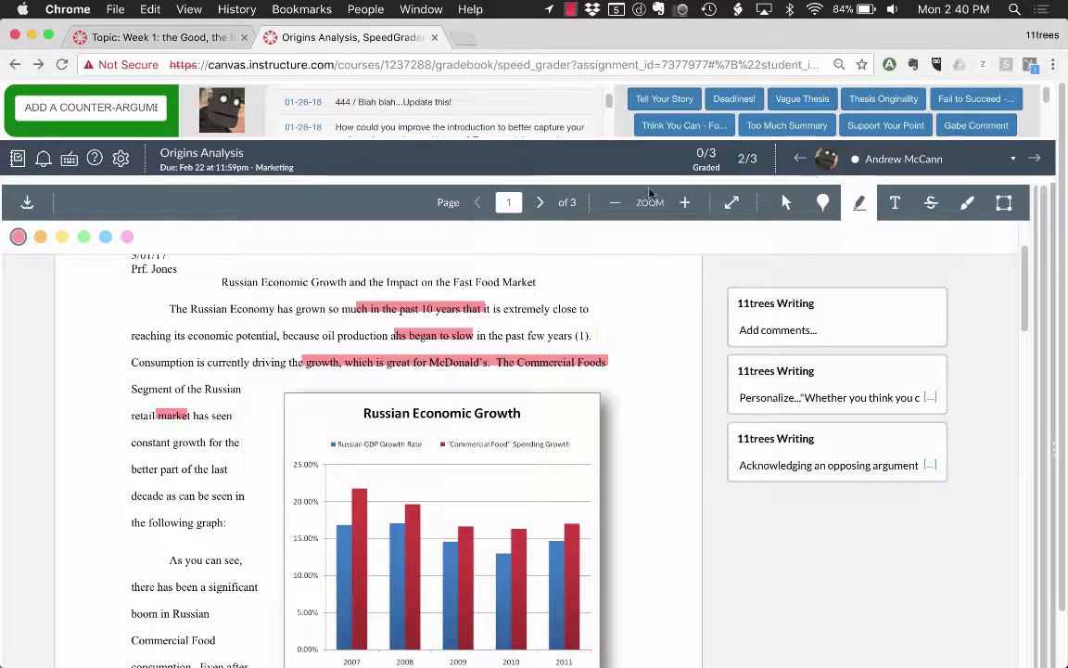
{"action": "scroll", "coordinate": [522, 116], "scroll_direction": "down", "scroll_amount": 5}
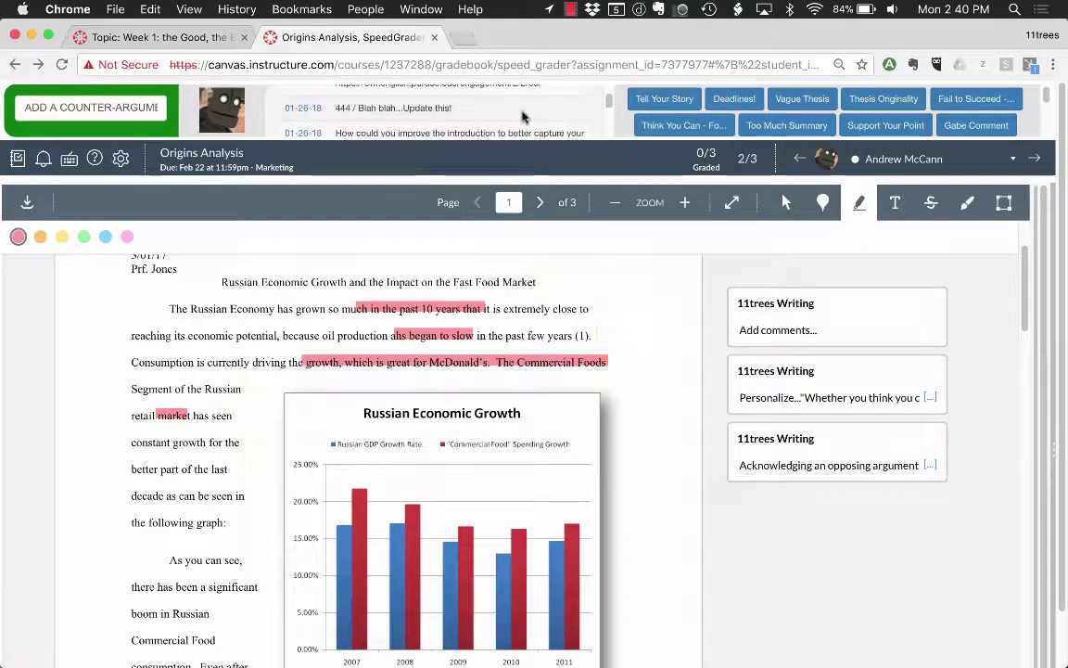
{"action": "scroll", "coordinate": [522, 116], "scroll_direction": "down", "scroll_amount": 5}
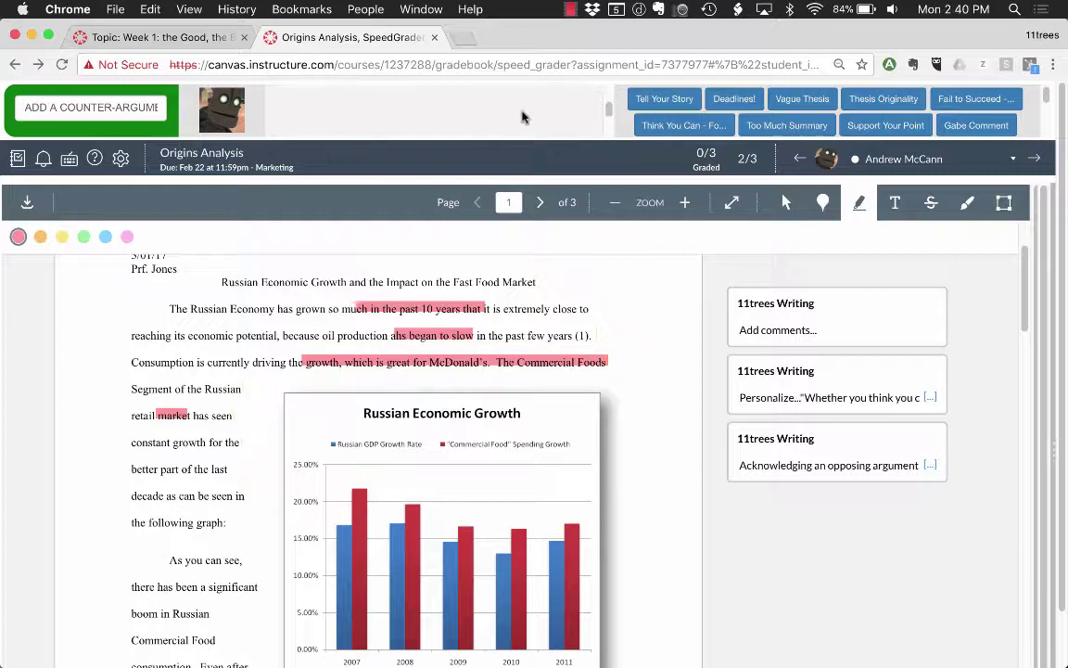
{"action": "scroll", "coordinate": [522, 116], "scroll_direction": "down", "scroll_amount": 3}
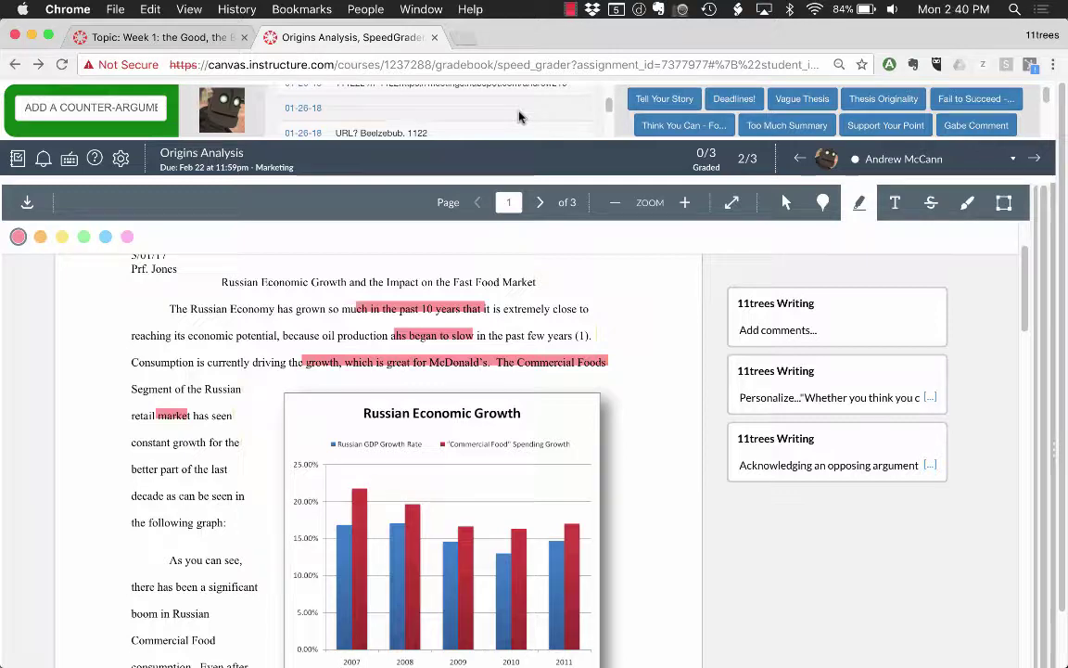
Check the active library selection in Annotate PRO and open its library editor
{"action": "left_click", "coordinate": [888, 64]}
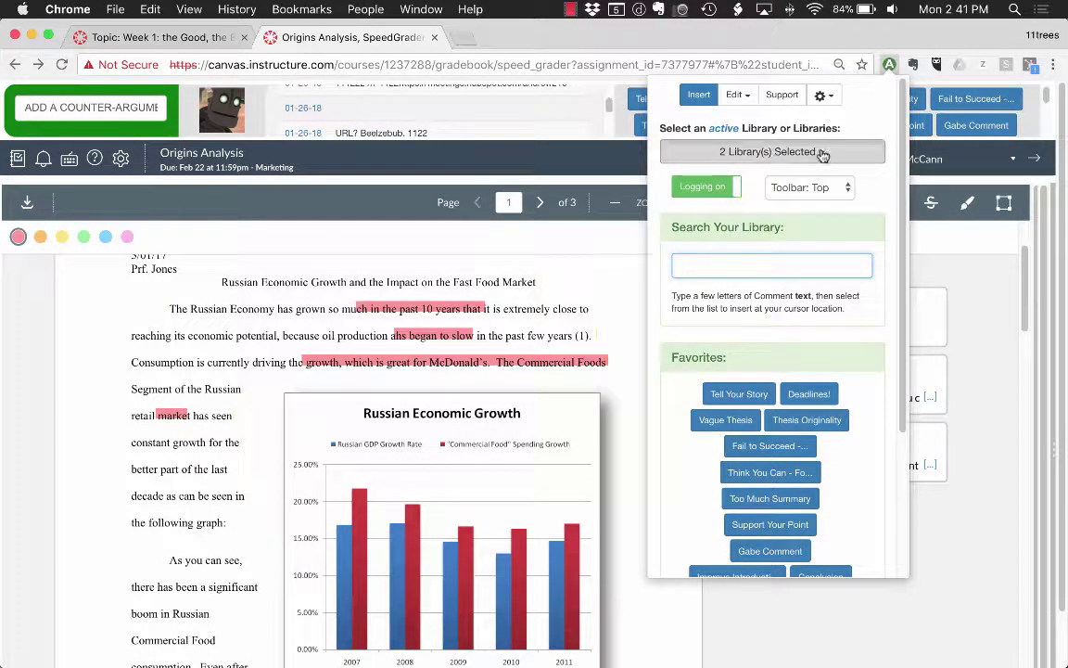
{"action": "left_click", "coordinate": [759, 151]}
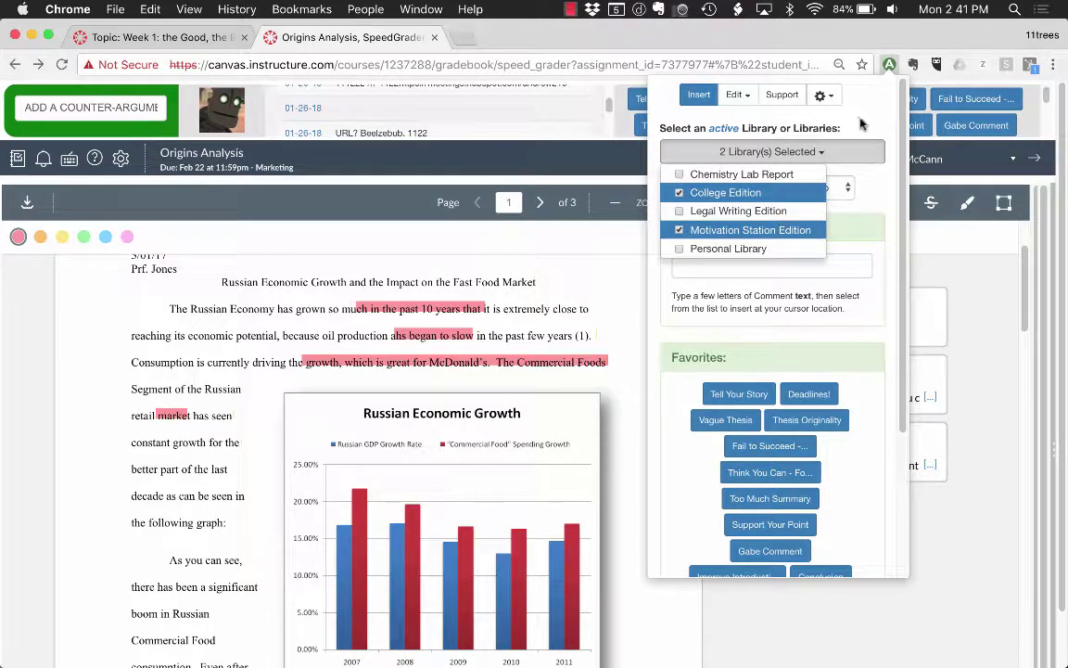
{"action": "left_click", "coordinate": [775, 111]}
{"action": "left_click", "coordinate": [748, 97]}
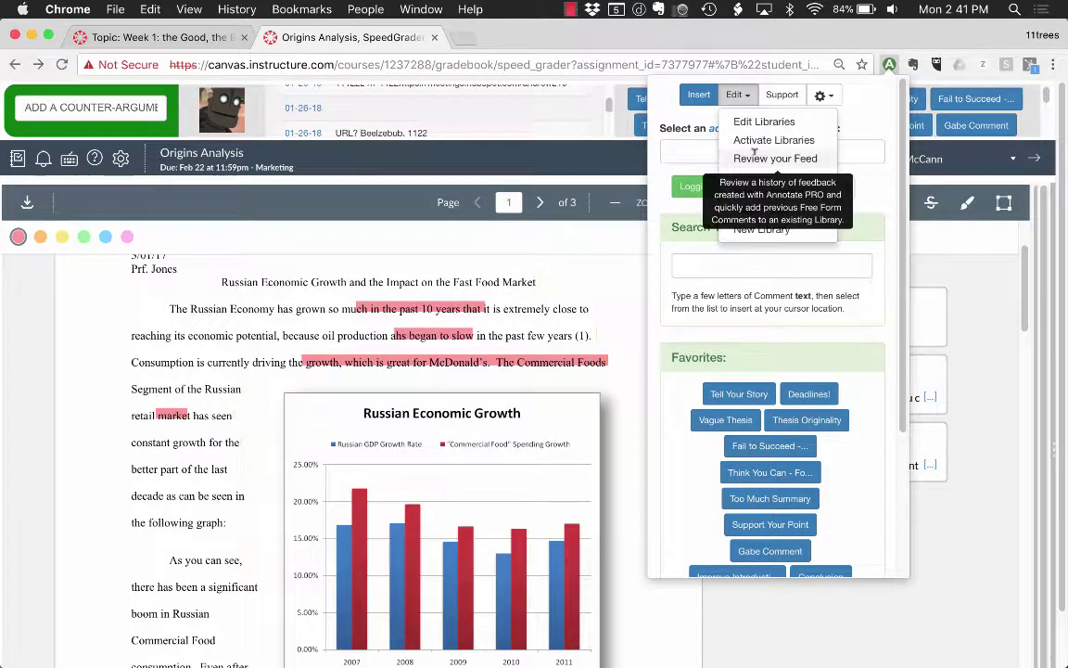
{"action": "left_click", "coordinate": [759, 123]}
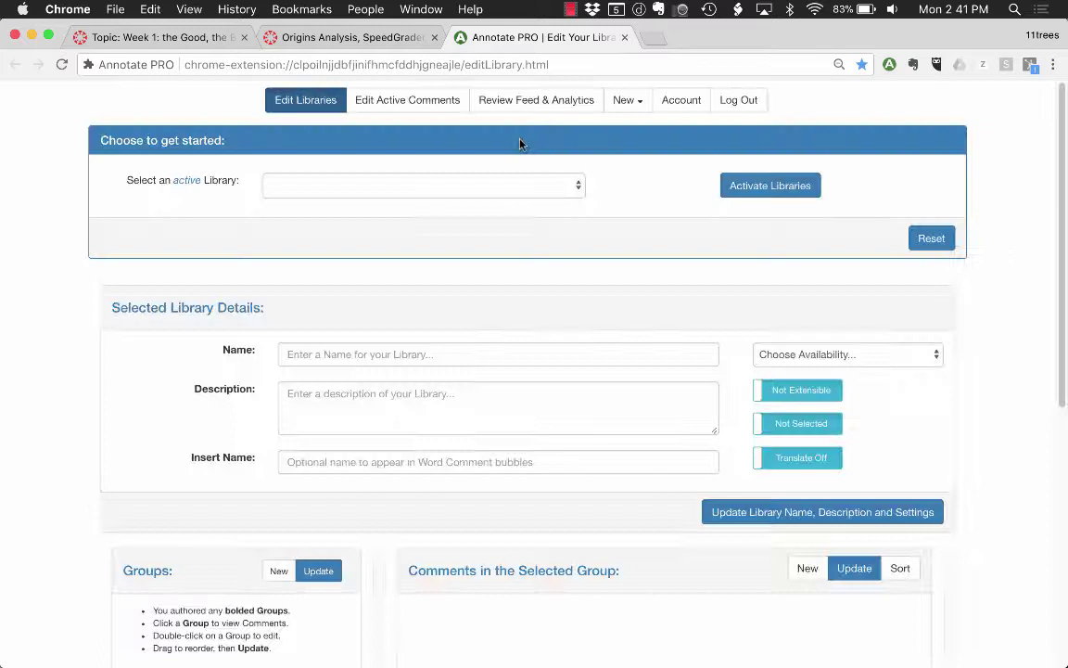
Load the Personal Library in the editor and display the comments of its starter group
{"action": "left_click", "coordinate": [379, 191]}
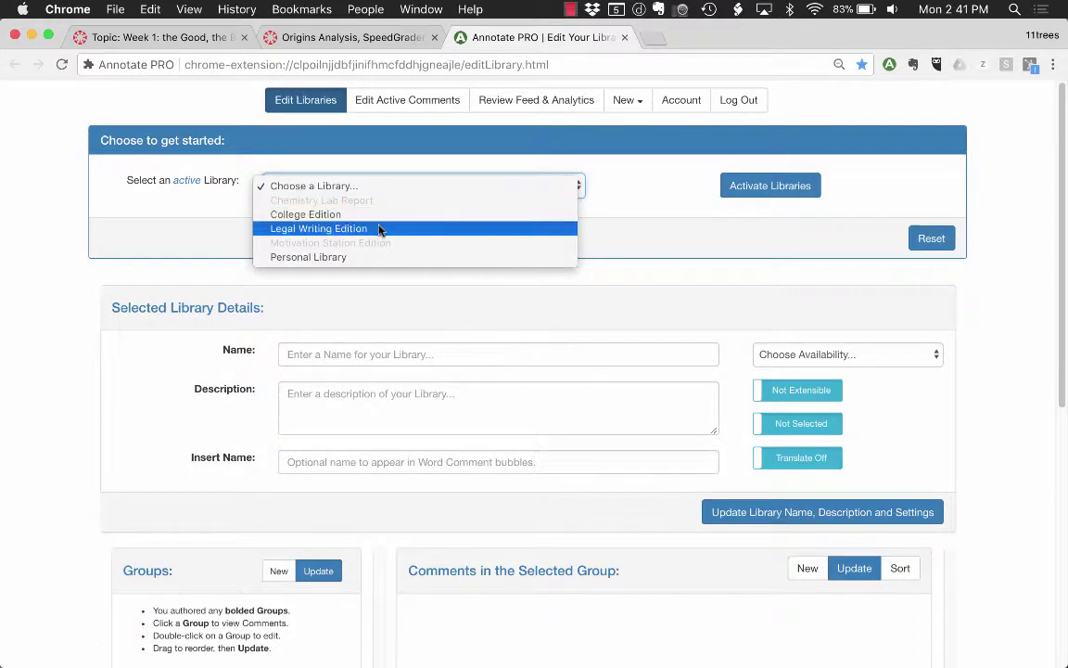
{"action": "left_click", "coordinate": [365, 267]}
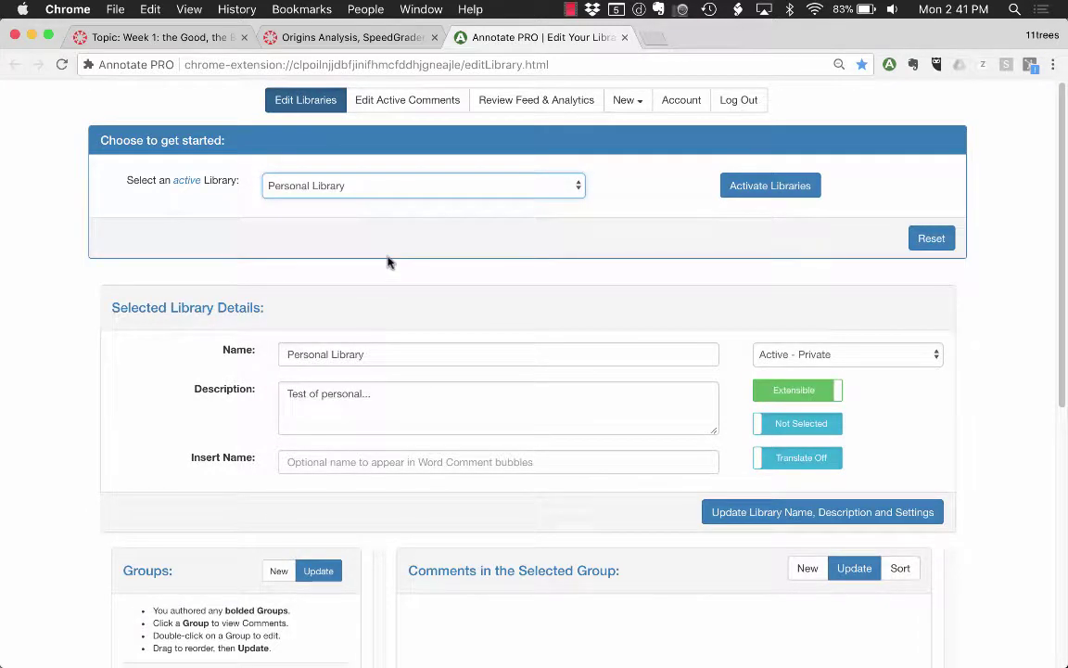
{"action": "scroll", "coordinate": [389, 260], "scroll_direction": "down", "scroll_amount": 2}
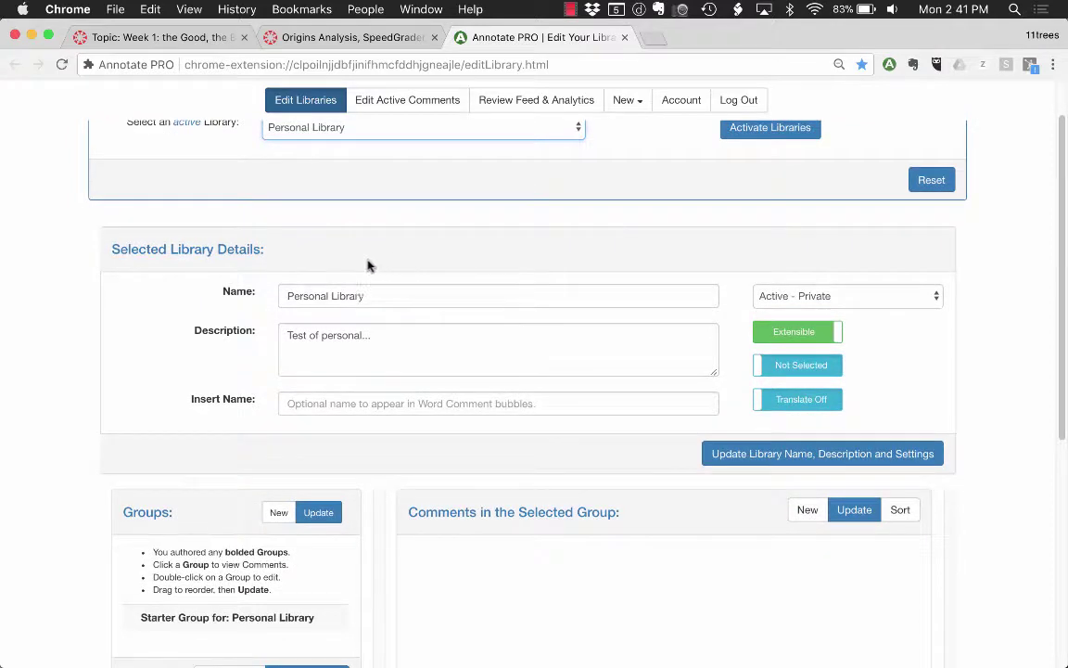
{"action": "scroll", "coordinate": [375, 315], "scroll_direction": "down", "scroll_amount": 5}
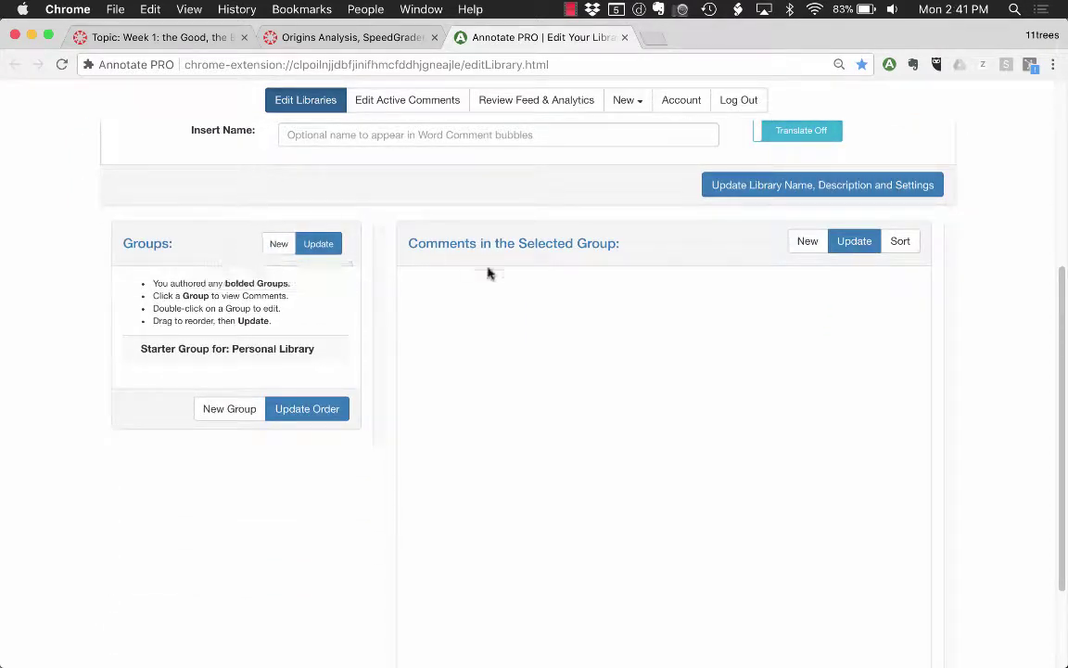
{"action": "left_click", "coordinate": [300, 345]}
{"action": "scroll", "coordinate": [567, 286], "scroll_direction": "down", "scroll_amount": 2}
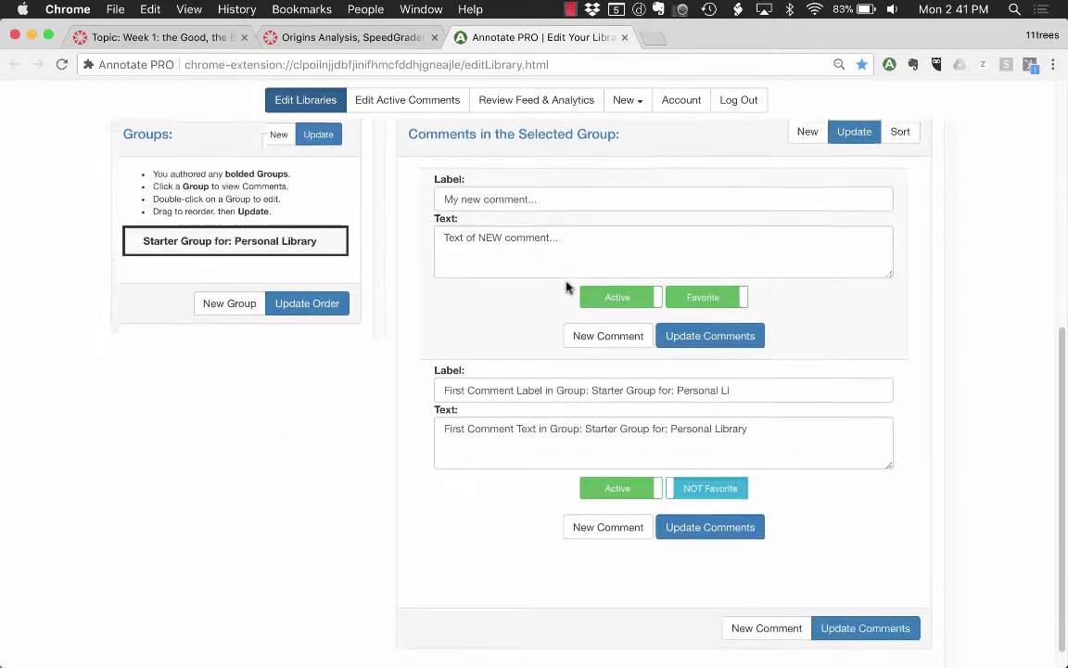
Open the feedback feed and analytics, and examine the comment usage charts and the dated list of past comments
{"action": "scroll", "coordinate": [567, 287], "scroll_direction": "up", "scroll_amount": 2}
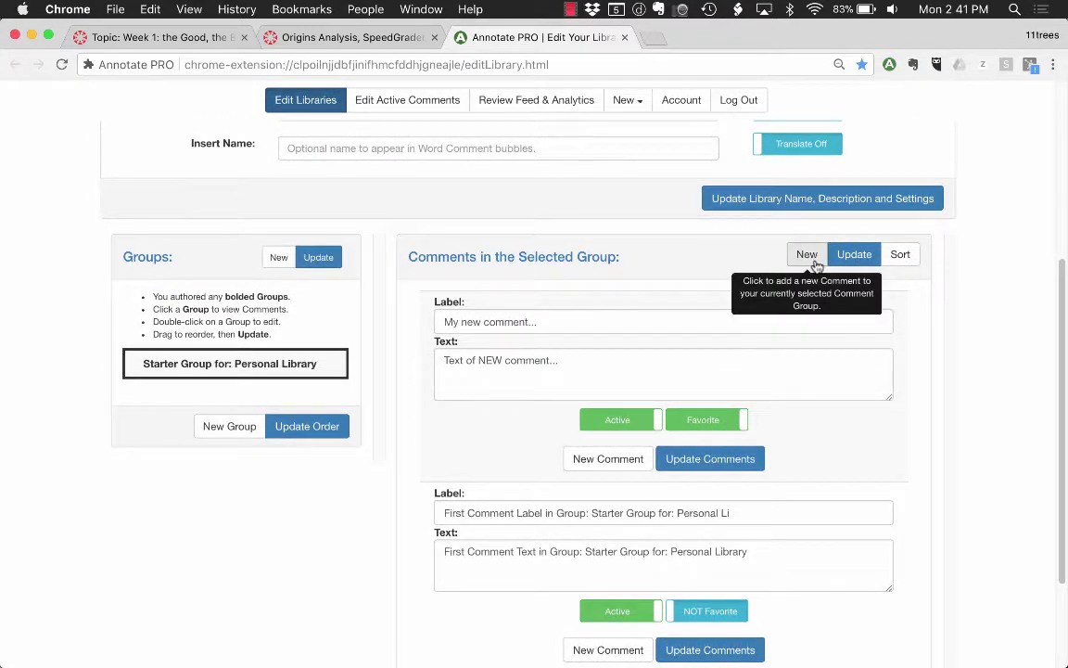
{"action": "scroll", "coordinate": [362, 337], "scroll_direction": "up", "scroll_amount": 5}
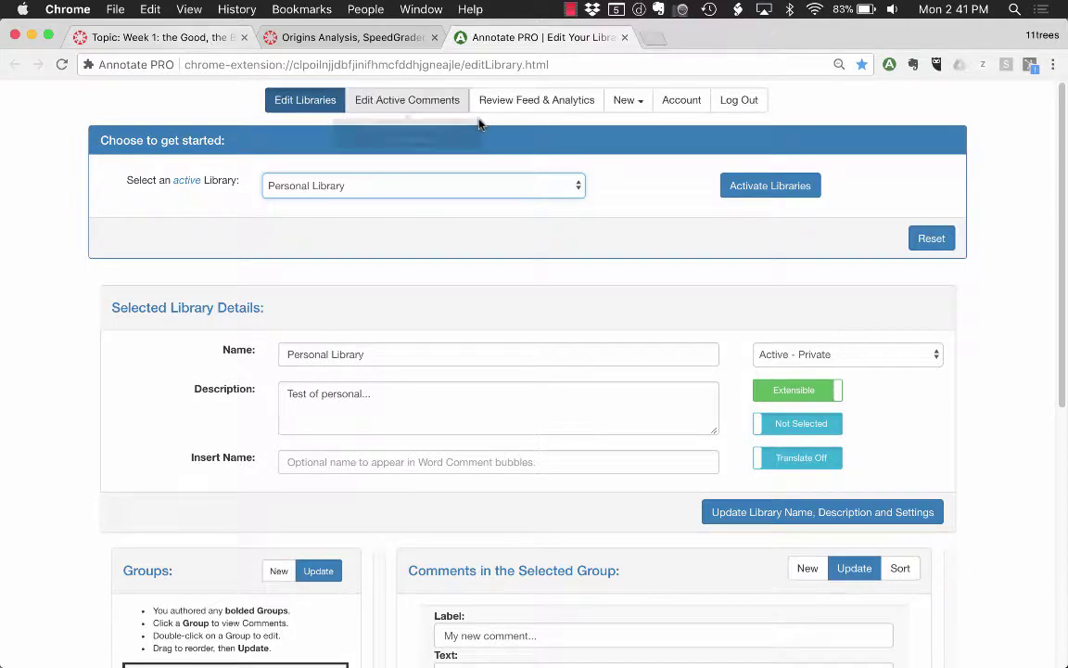
{"action": "left_click", "coordinate": [535, 104]}
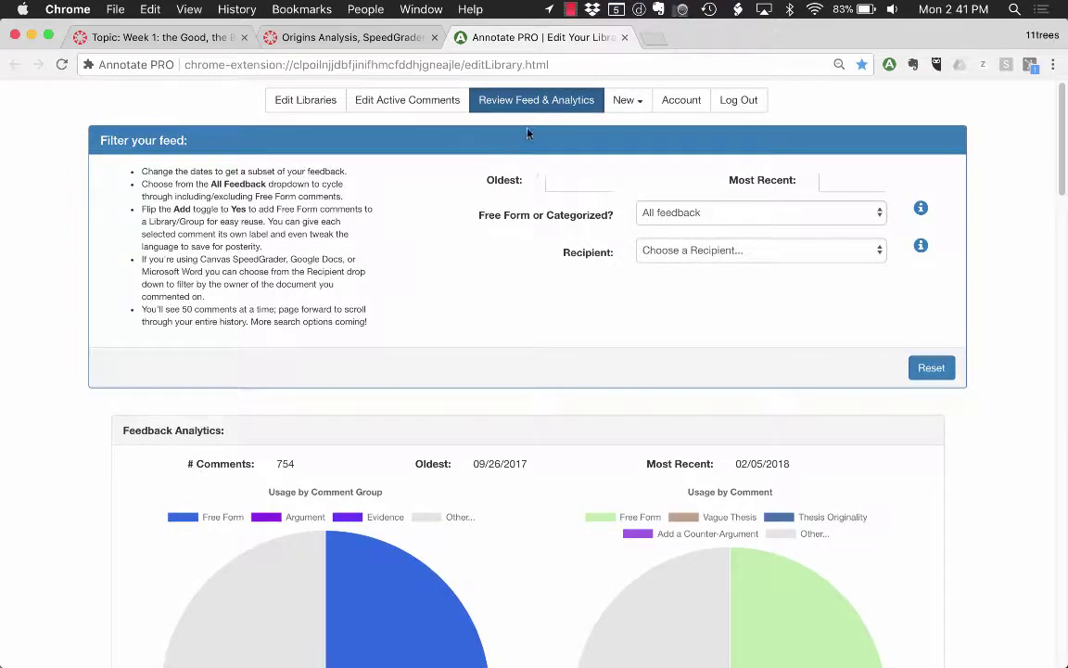
{"action": "scroll", "coordinate": [460, 259], "scroll_direction": "down", "scroll_amount": 10}
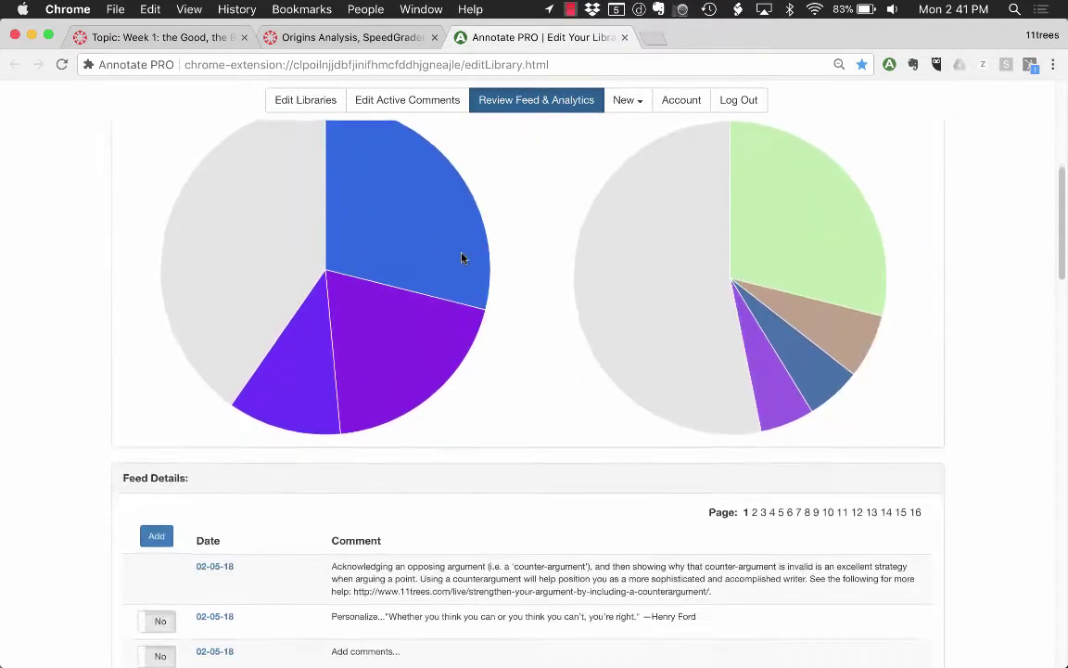
{"action": "scroll", "coordinate": [461, 259], "scroll_direction": "down", "scroll_amount": 8}
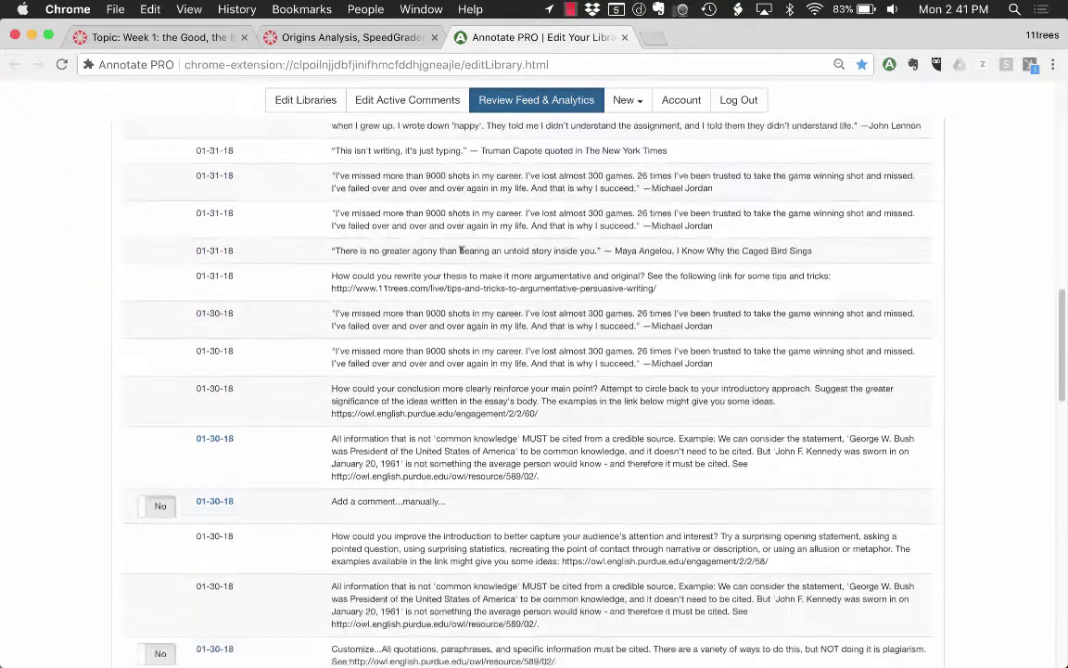
{"action": "scroll", "coordinate": [461, 250], "scroll_direction": "up", "scroll_amount": 5}
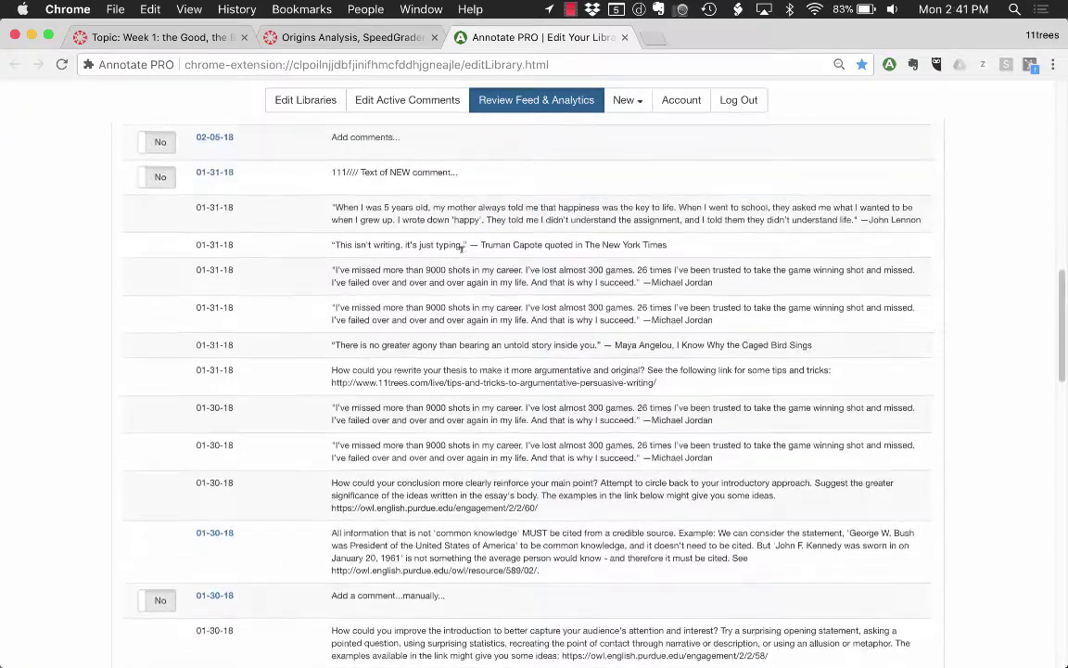
{"action": "scroll", "coordinate": [461, 251], "scroll_direction": "up", "scroll_amount": 4}
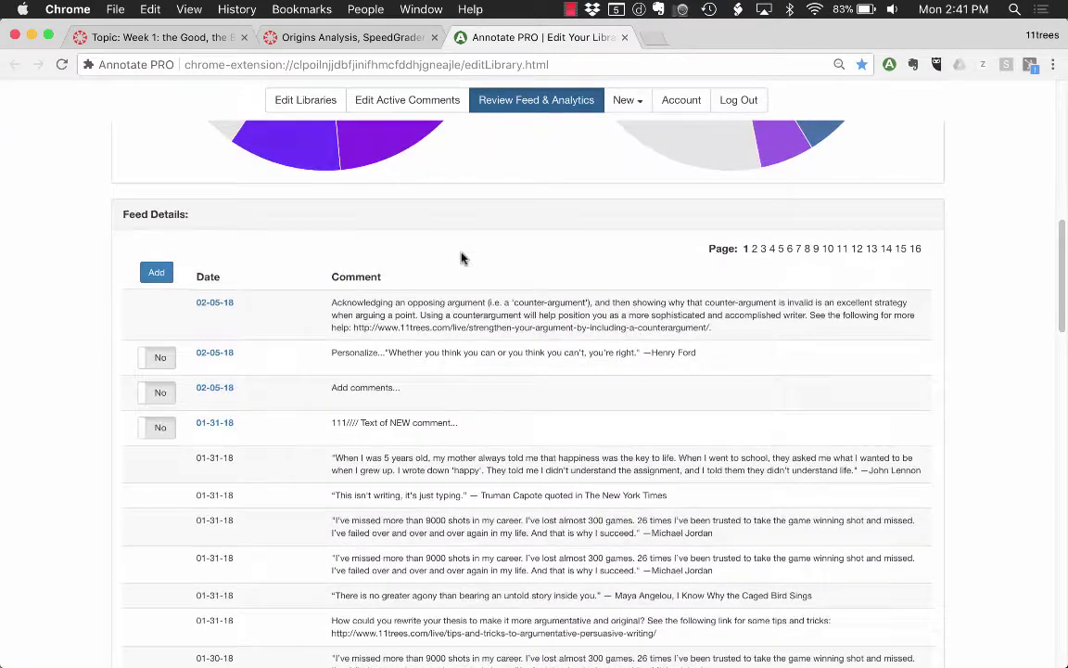
{"action": "scroll", "coordinate": [461, 259], "scroll_direction": "up", "scroll_amount": 1}
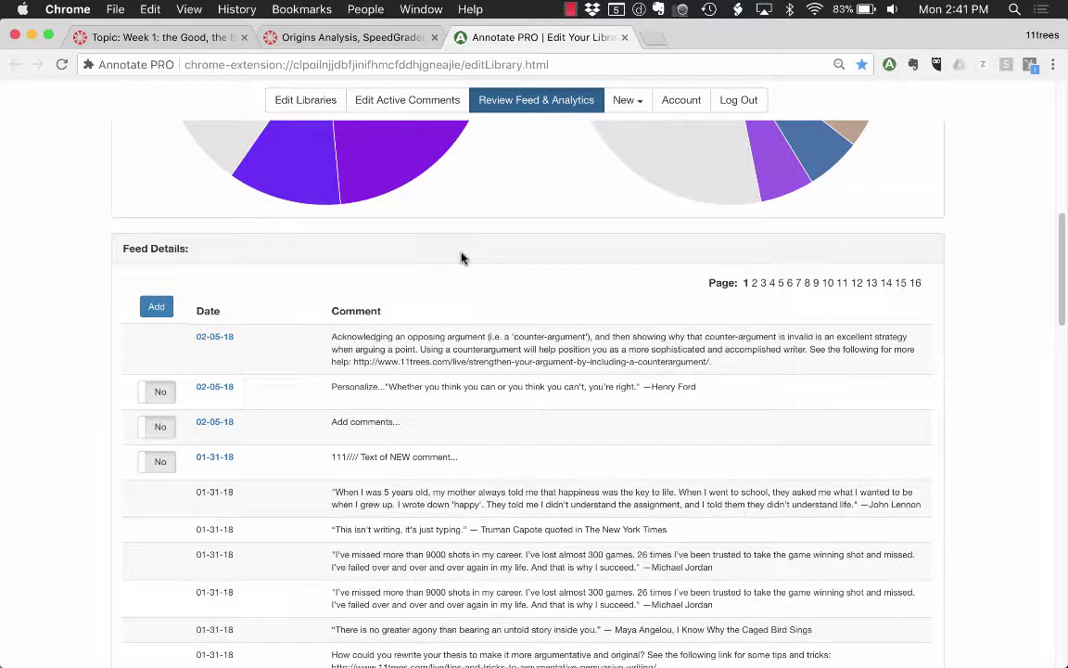
Mark the three most recent free-form comments for reuse, review the form for adding them to the Personal Library, and close it without adding
{"action": "left_click", "coordinate": [156, 391]}
{"action": "left_click", "coordinate": [156, 426]}
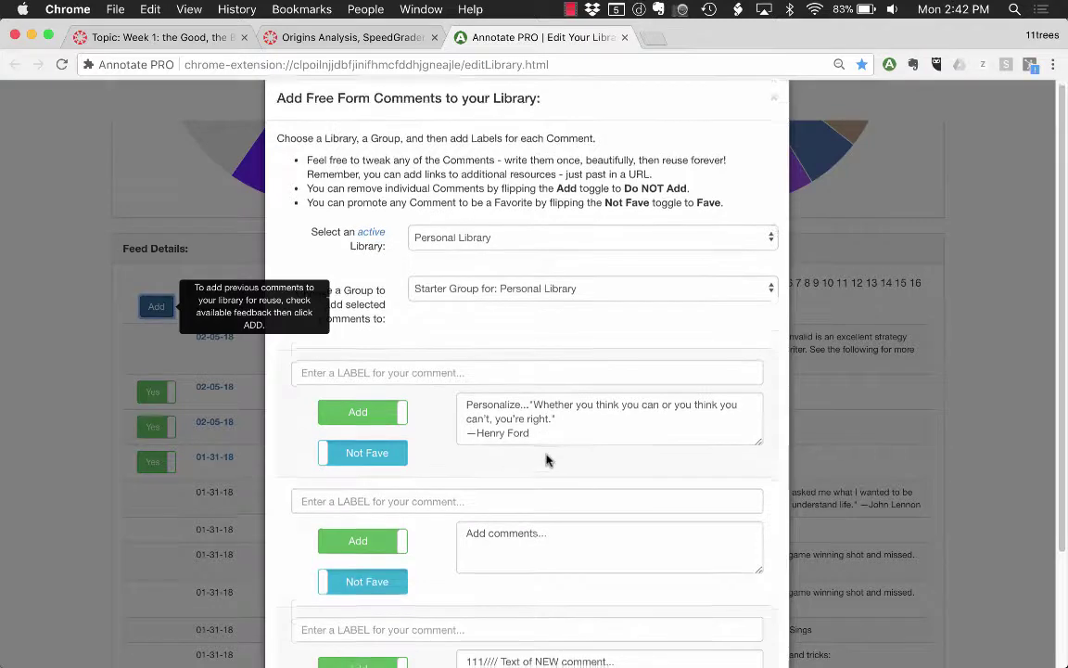
{"action": "scroll", "coordinate": [540, 431], "scroll_direction": "down", "scroll_amount": 3}
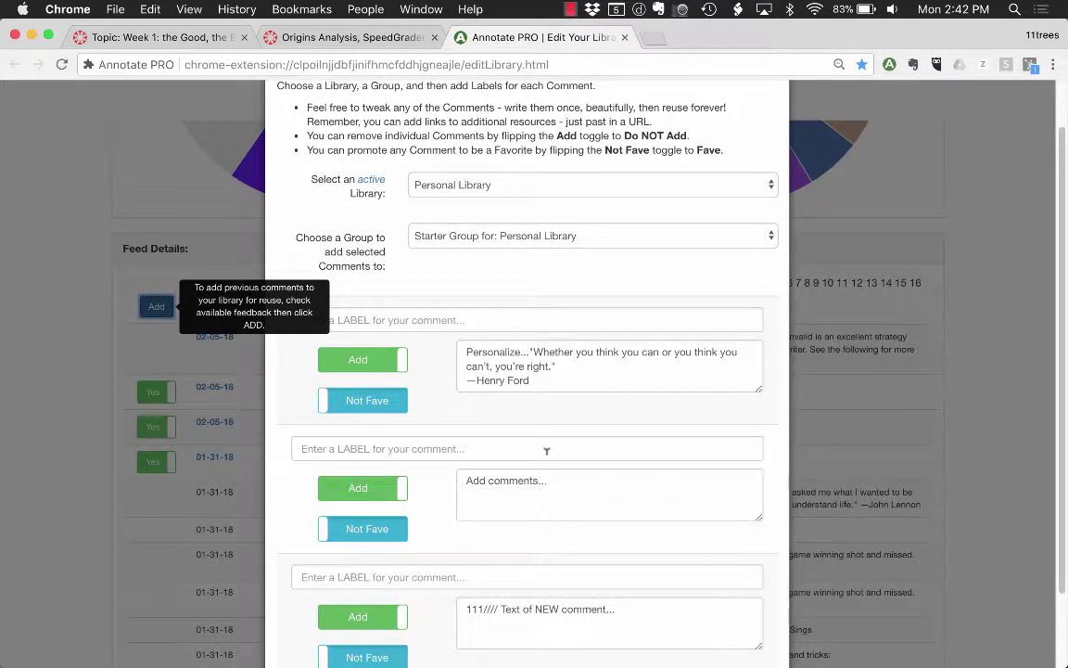
{"action": "scroll", "coordinate": [546, 451], "scroll_direction": "up", "scroll_amount": 3}
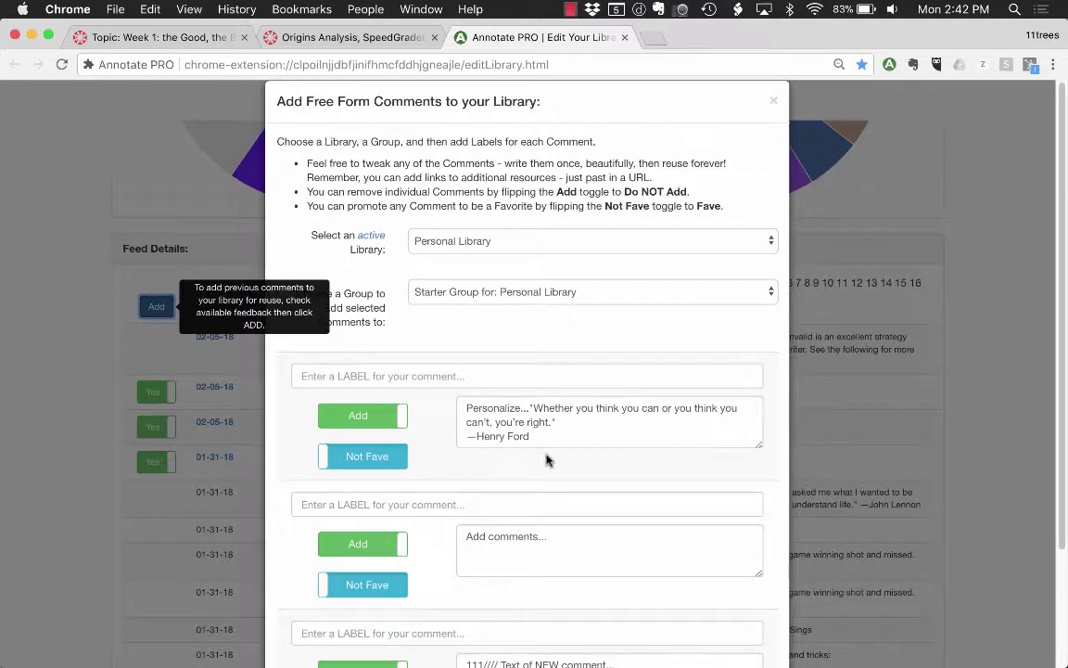
{"action": "left_click", "coordinate": [775, 104]}
{"action": "scroll", "coordinate": [476, 397], "scroll_direction": "down", "scroll_amount": 1}
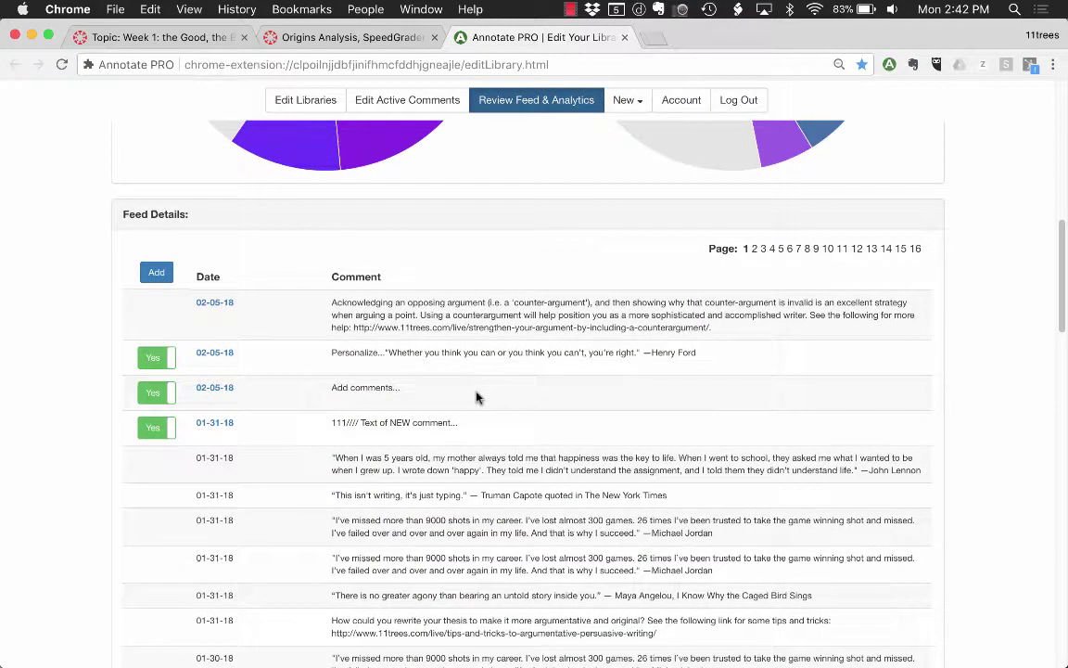
Filter the feedback feed to a single recipient, keeping all feedback types included
{"action": "scroll", "coordinate": [475, 397], "scroll_direction": "up", "scroll_amount": 10}
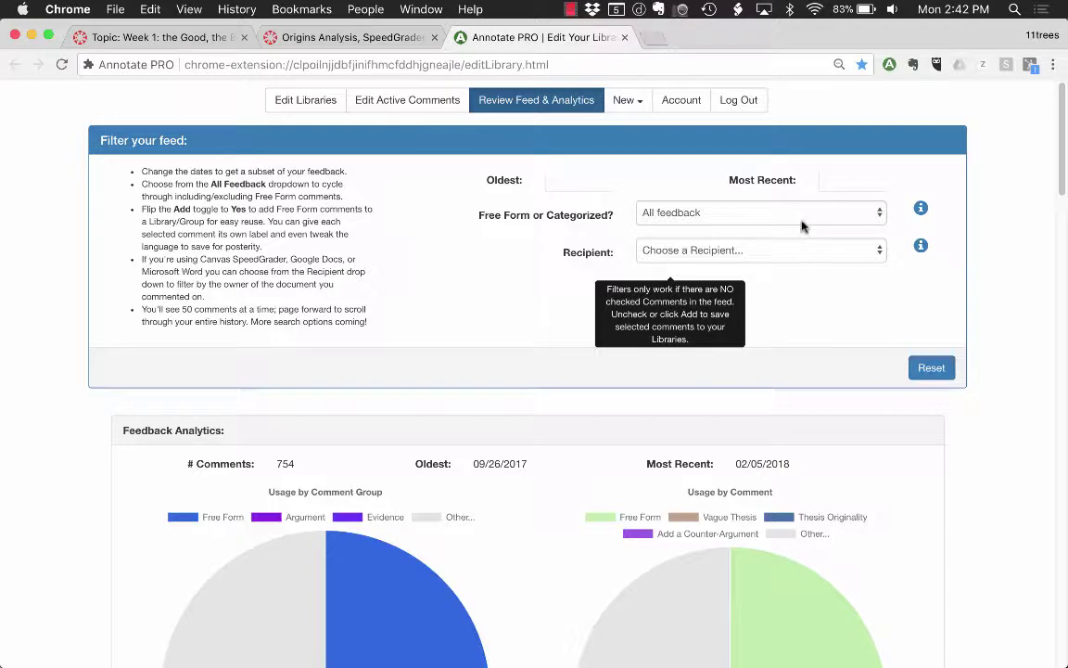
{"action": "left_click", "coordinate": [700, 252]}
{"action": "left_click", "coordinate": [775, 307]}
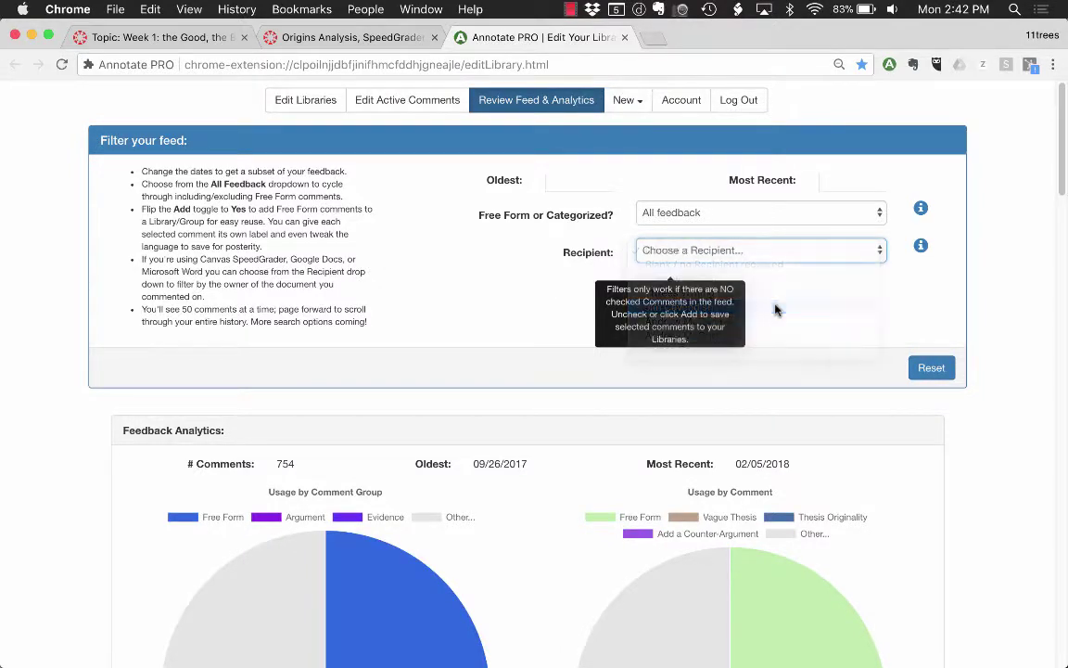
Examine the filtered recipient's usage charts by comment group and comment, along with the detailed list of comments
{"action": "scroll", "coordinate": [470, 281], "scroll_direction": "down", "scroll_amount": 5}
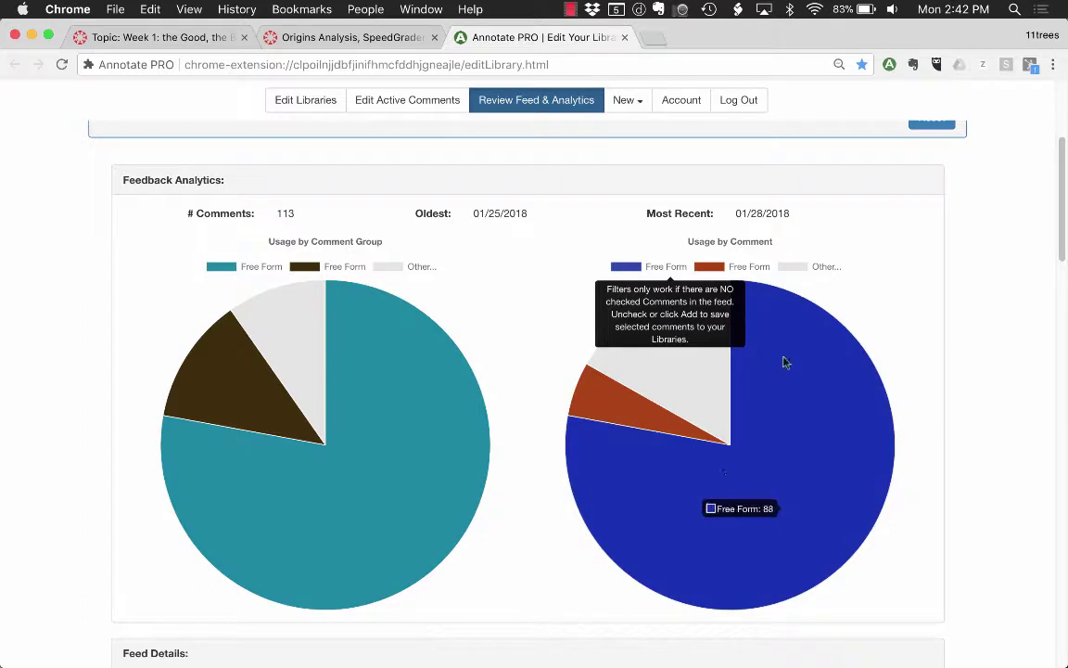
{"action": "mouse_move", "coordinate": [714, 375]}
{"action": "scroll", "coordinate": [816, 413], "scroll_direction": "down", "scroll_amount": 3}
{"action": "scroll", "coordinate": [816, 414], "scroll_direction": "down", "scroll_amount": 5}
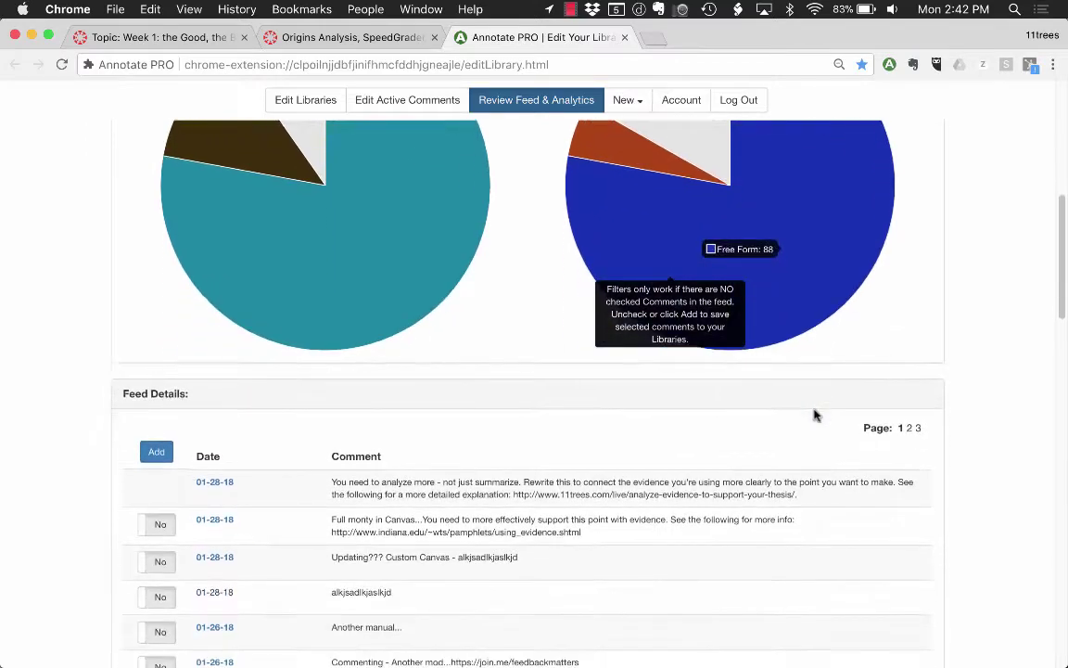
{"action": "scroll", "coordinate": [815, 414], "scroll_direction": "down", "scroll_amount": 4}
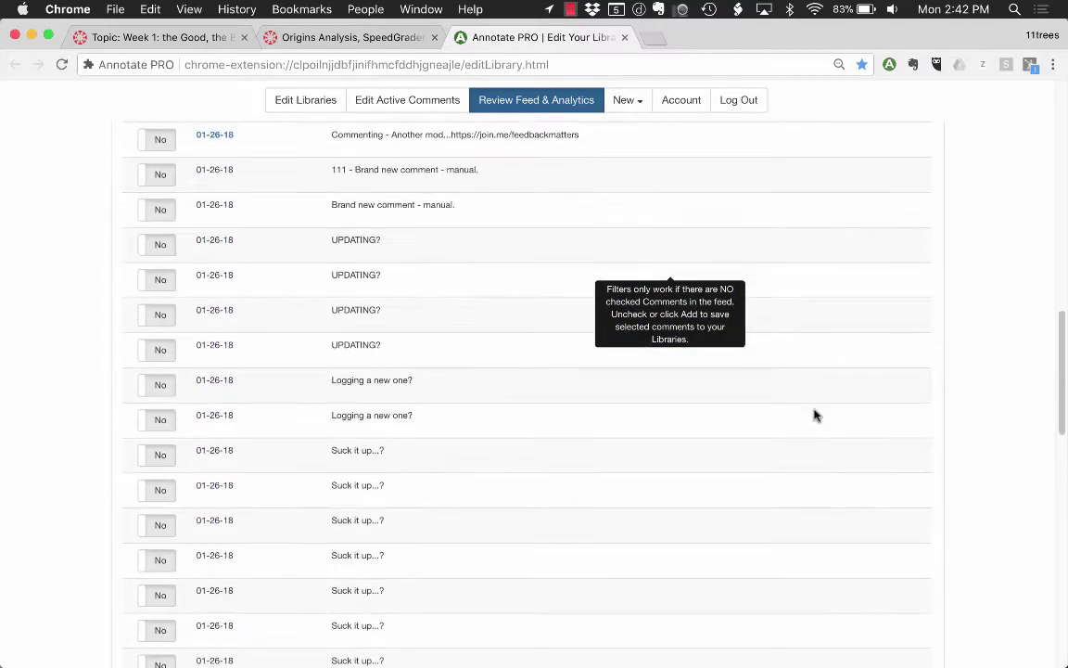
{"action": "scroll", "coordinate": [391, 355], "scroll_direction": "up", "scroll_amount": 5}
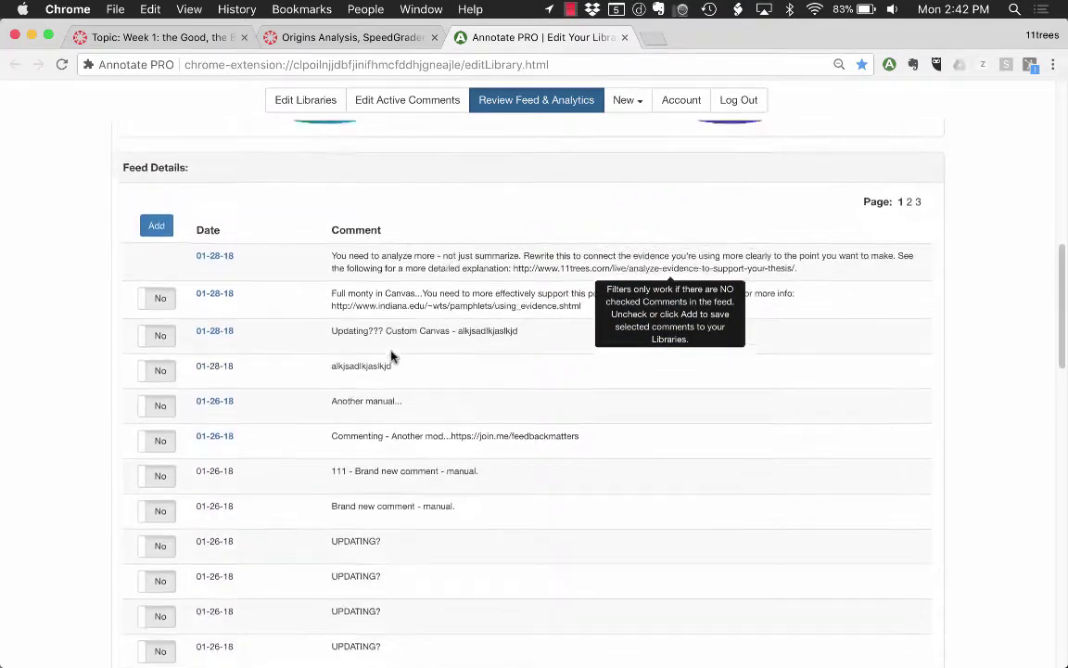
{"action": "scroll", "coordinate": [401, 423], "scroll_direction": "up", "scroll_amount": 5}
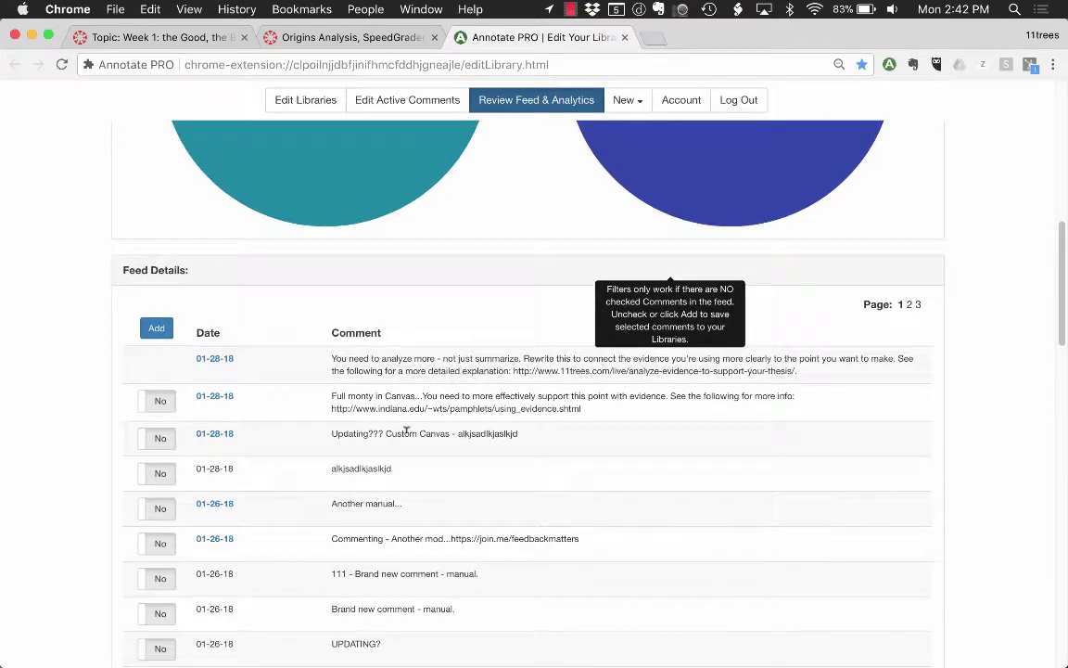
{"action": "scroll", "coordinate": [405, 431], "scroll_direction": "up", "scroll_amount": 1}
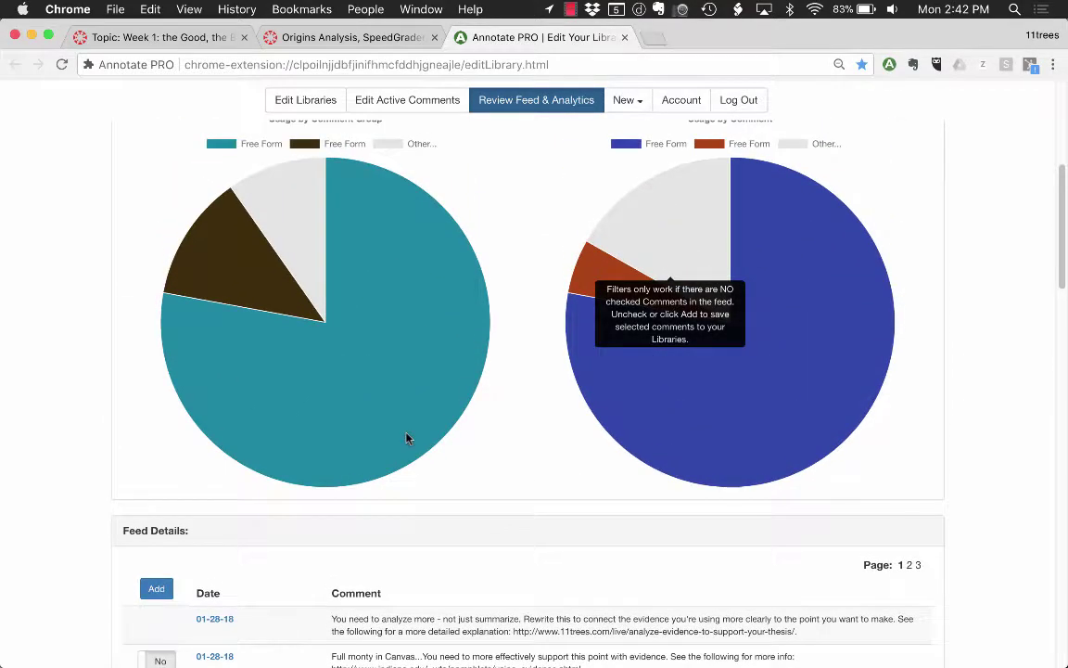